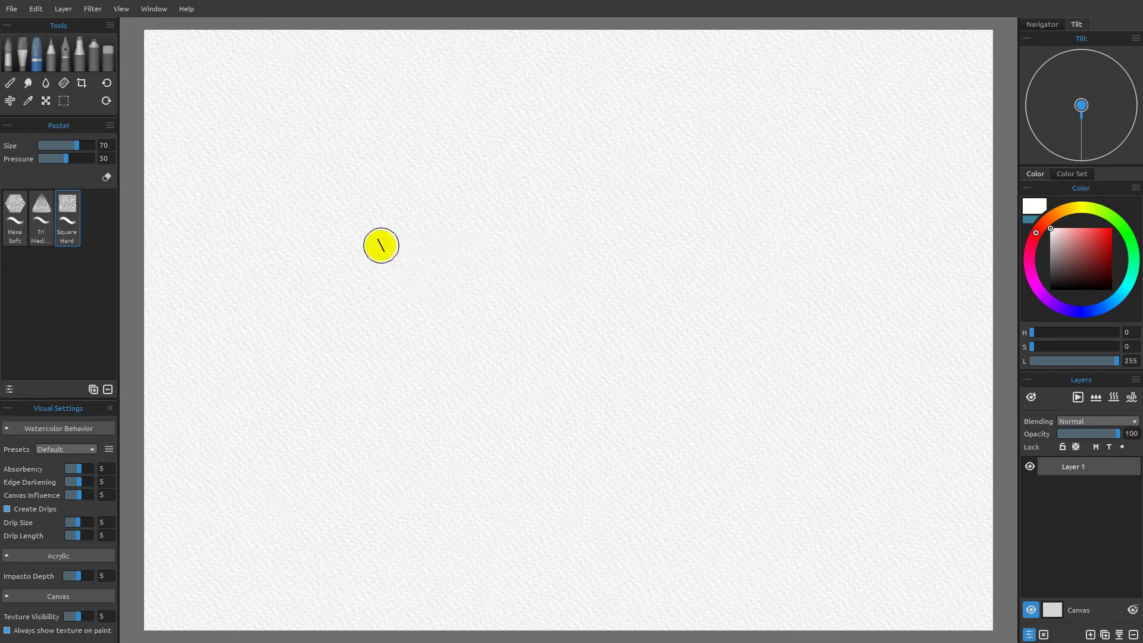
# Step: Paint a white patch with the Square Hard pastel at size 70, and draw a teal diagonal stroke across it
pyautogui.moveTo(417, 223)
pyautogui.mouseDown()
pyautogui.moveTo(301, 308)
pyautogui.moveTo(439, 254)
pyautogui.moveTo(311, 367)
pyautogui.moveTo(444, 290)
pyautogui.moveTo(352, 388)
pyautogui.moveTo(451, 316)
pyautogui.moveTo(389, 388)
pyautogui.moveTo(378, 426)
pyautogui.moveTo(451, 360)
pyautogui.moveTo(396, 390)
pyautogui.moveTo(350, 377)
pyautogui.moveTo(399, 253)
pyautogui.moveTo(386, 234)
pyautogui.moveTo(347, 278)
pyautogui.moveTo(396, 322)
pyautogui.mouseUp()
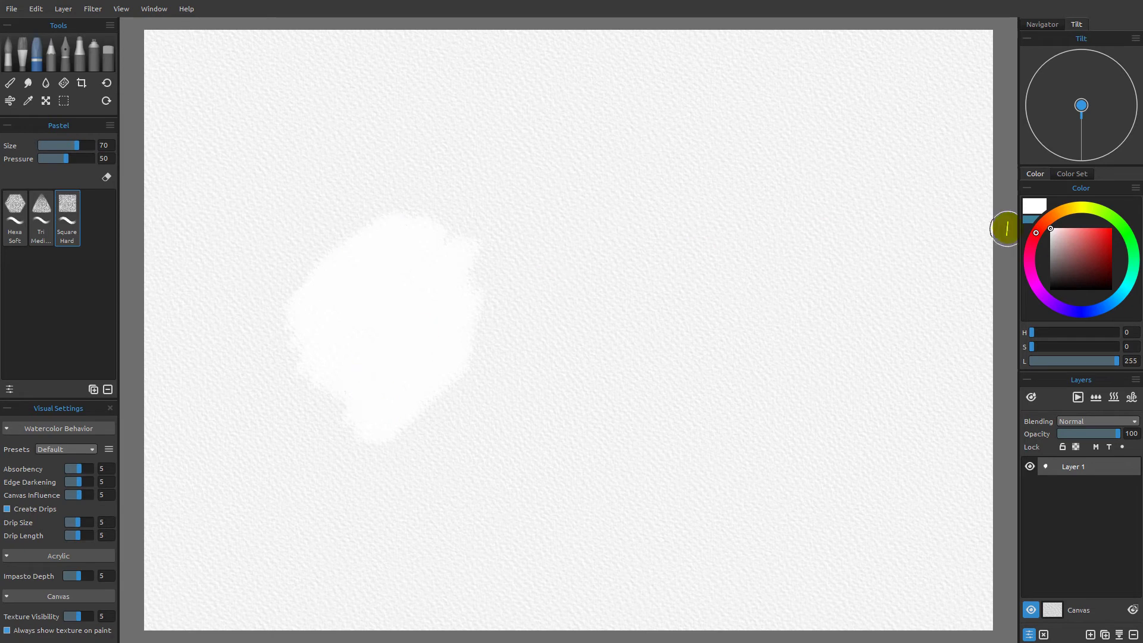
pyautogui.click(1028, 220)
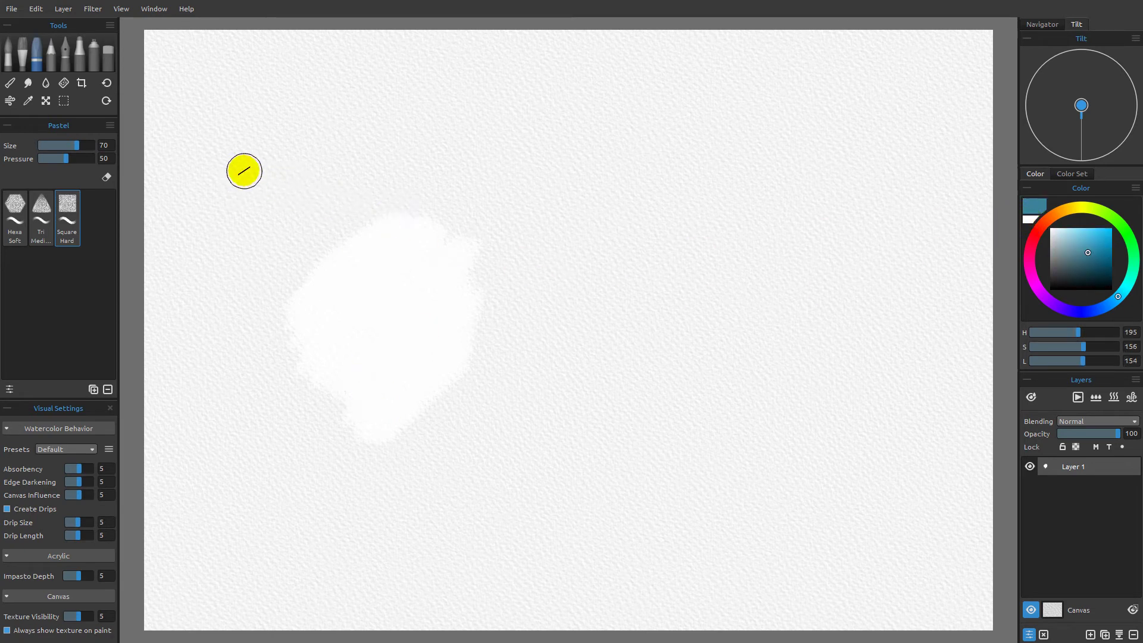
pyautogui.moveTo(250, 174); pyautogui.dragTo(504, 467)
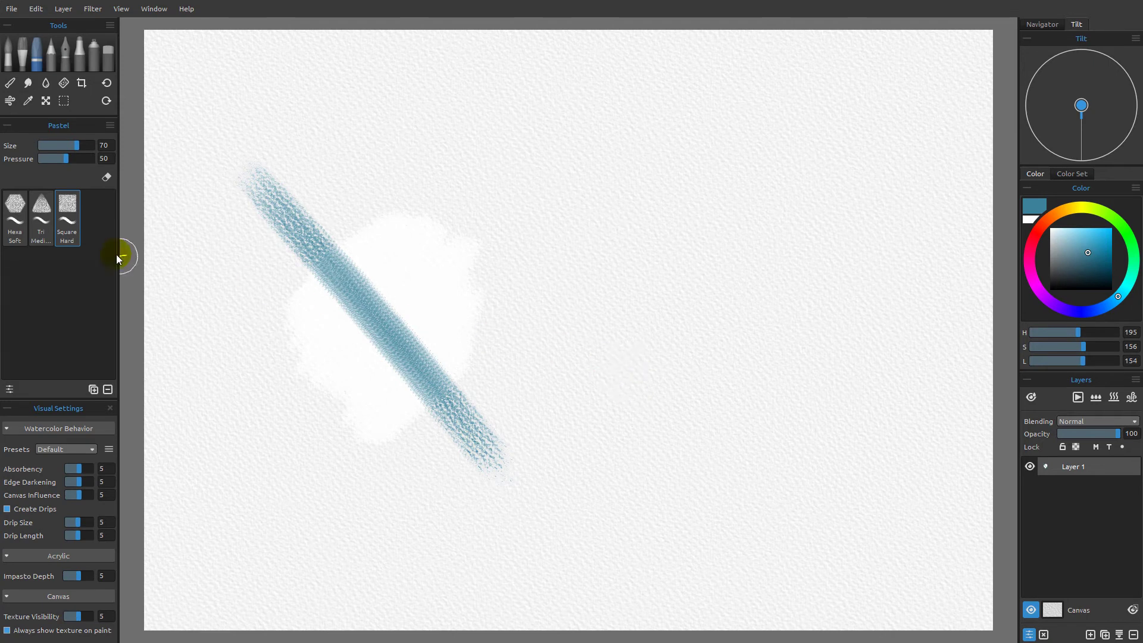
# Step: Copy the Square Hard preset from the Pastel tool and paste it into the Marker tool
pyautogui.rightClick(68, 213)
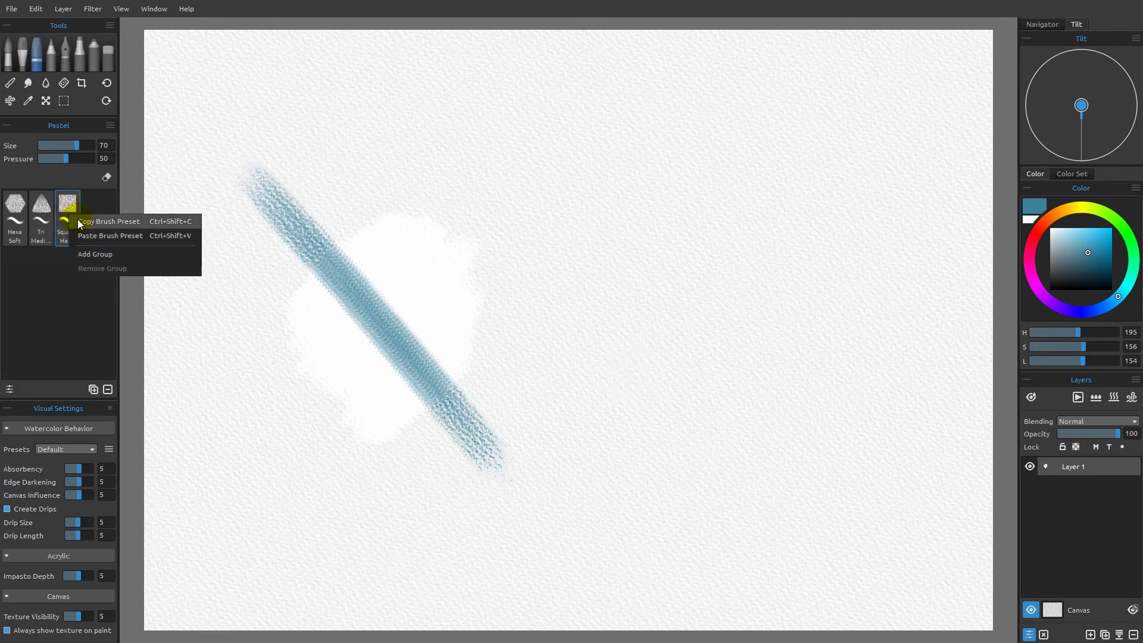
pyautogui.click(85, 224)
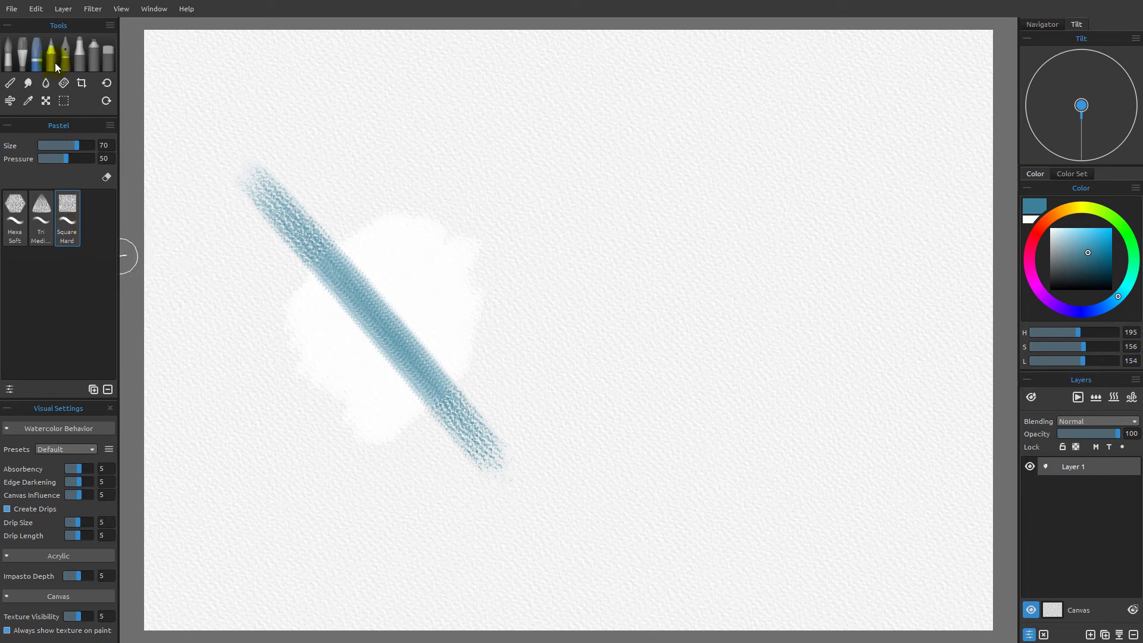
pyautogui.click(79, 57)
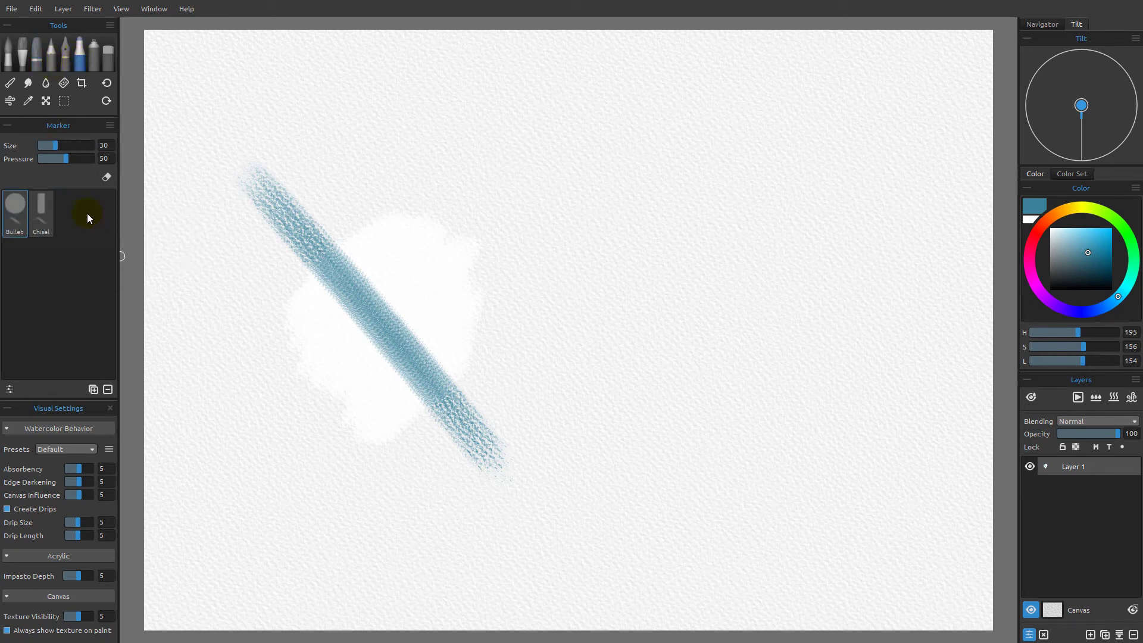
pyautogui.rightClick(54, 268)
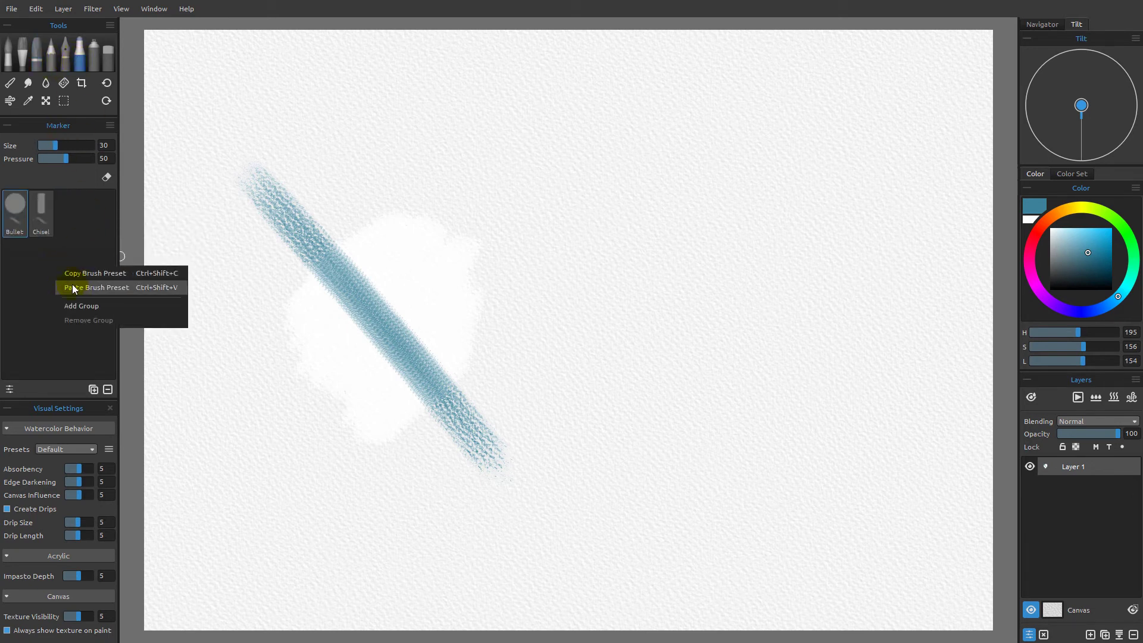
pyautogui.click(73, 285)
# Step: Using the Marker's Square Hard preset at size 70, paint a second white patch and a teal diagonal stroke across it
pyautogui.click(14, 214)
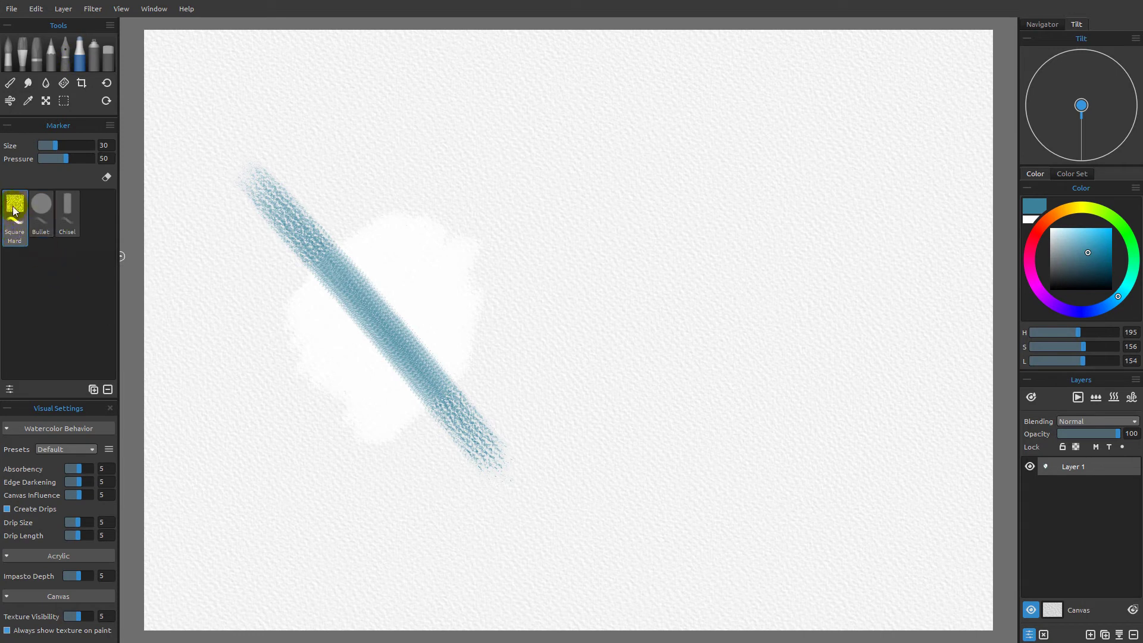
pyautogui.click(40, 225)
pyautogui.moveTo(59, 153); pyautogui.dragTo(80, 147)
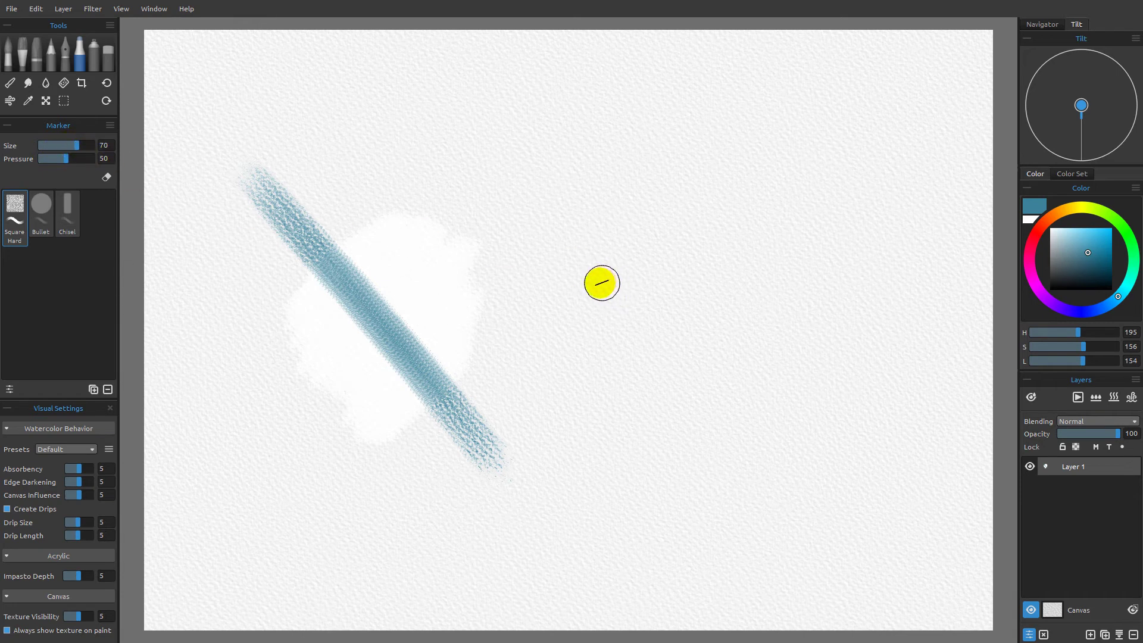
pyautogui.click(1028, 222)
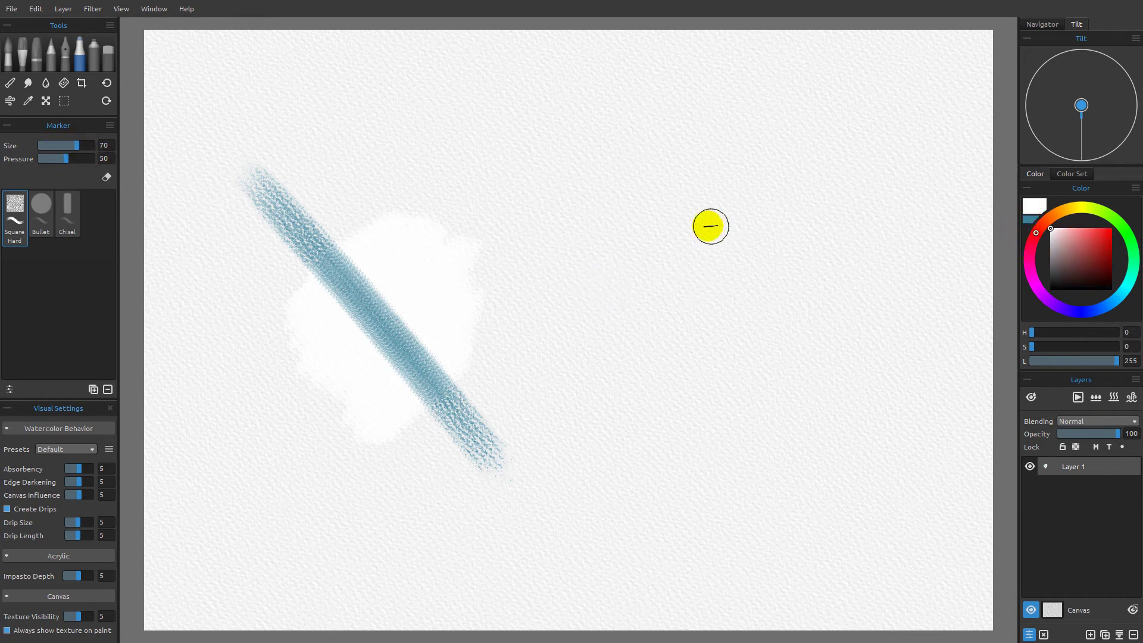
pyautogui.moveTo(697, 181)
pyautogui.mouseDown()
pyautogui.moveTo(723, 191)
pyautogui.moveTo(605, 306)
pyautogui.moveTo(633, 347)
pyautogui.moveTo(687, 370)
pyautogui.moveTo(717, 258)
pyautogui.moveTo(717, 204)
pyautogui.moveTo(612, 232)
pyautogui.mouseUp()
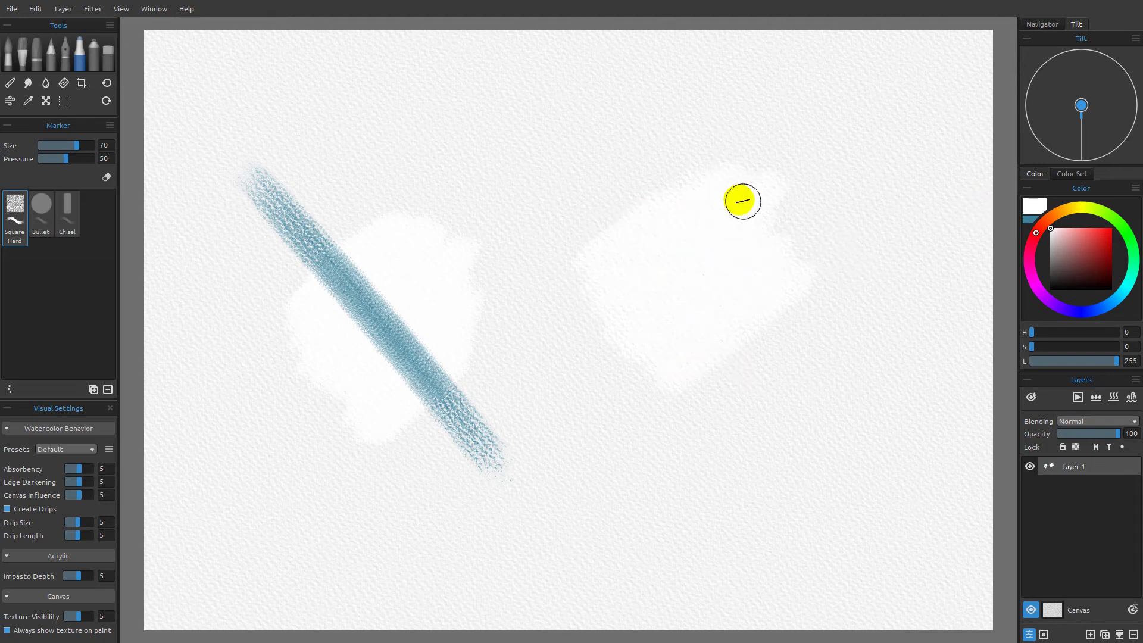
pyautogui.click(1029, 220)
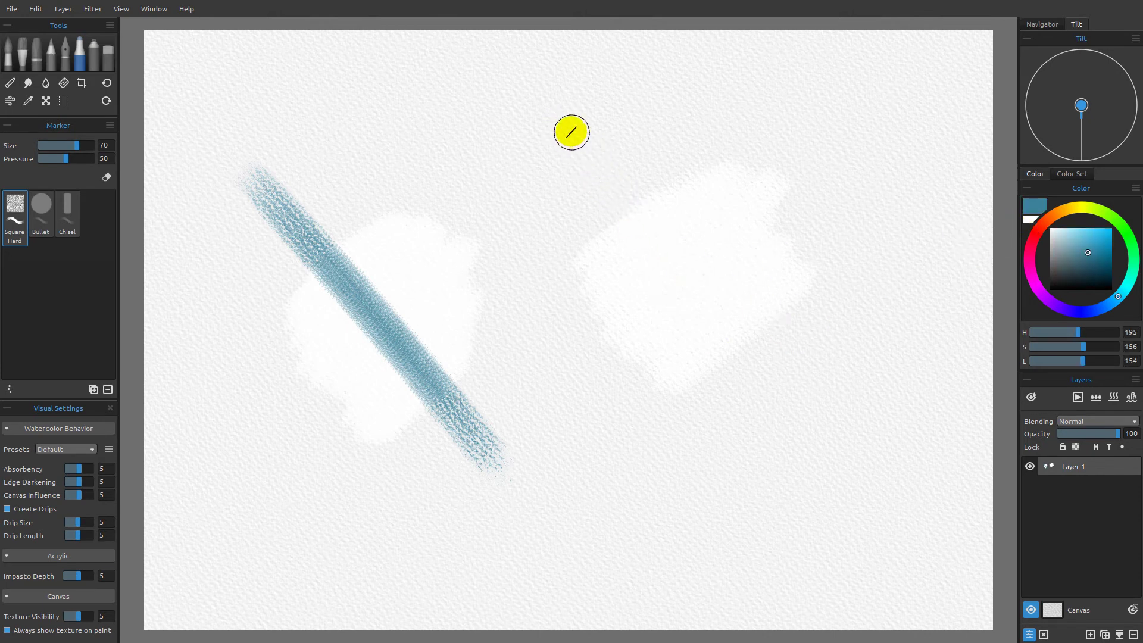
pyautogui.moveTo(560, 116); pyautogui.dragTo(801, 404)
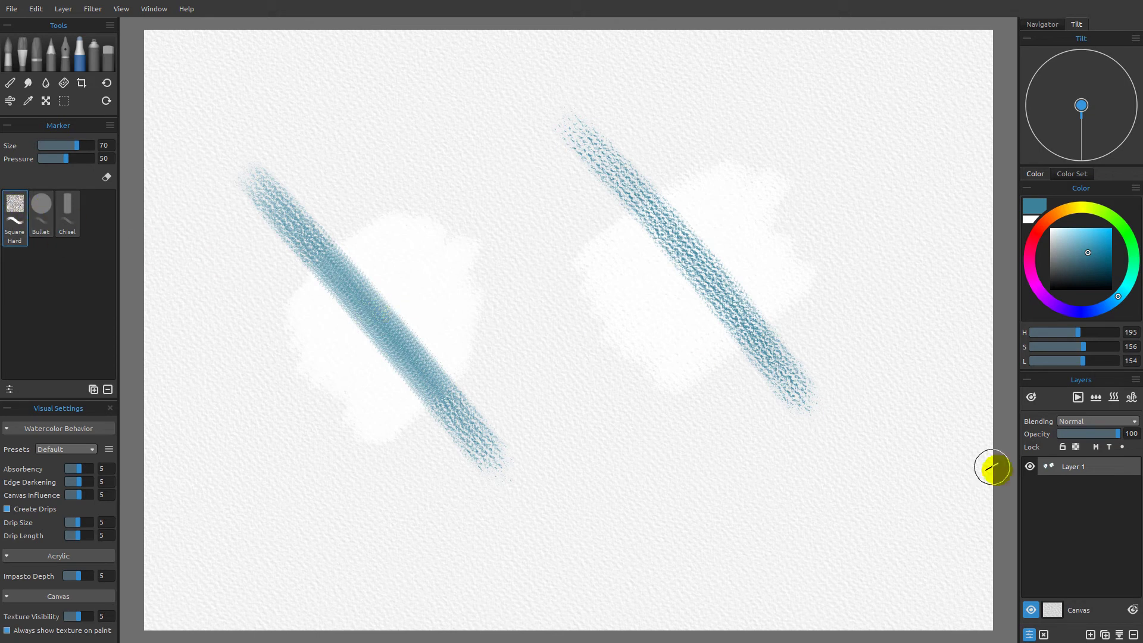
# Step: Clear the layer and paste the copied Square Hard preset into the Pencil and Airbrush tools
pyautogui.click(1044, 635)
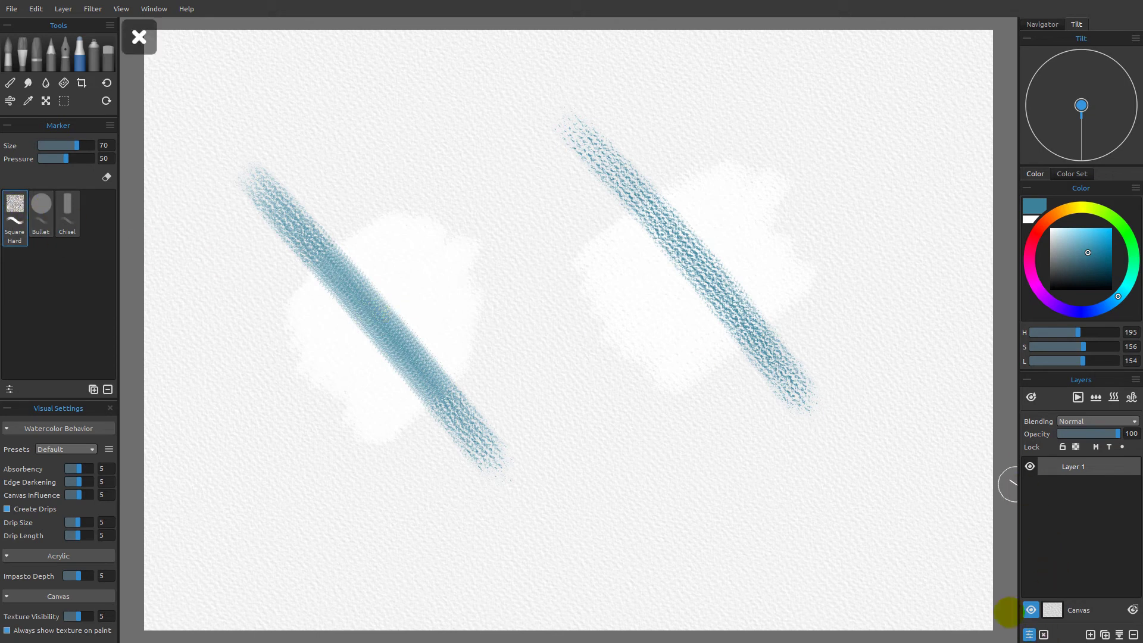
pyautogui.click(53, 60)
pyautogui.rightClick(53, 317)
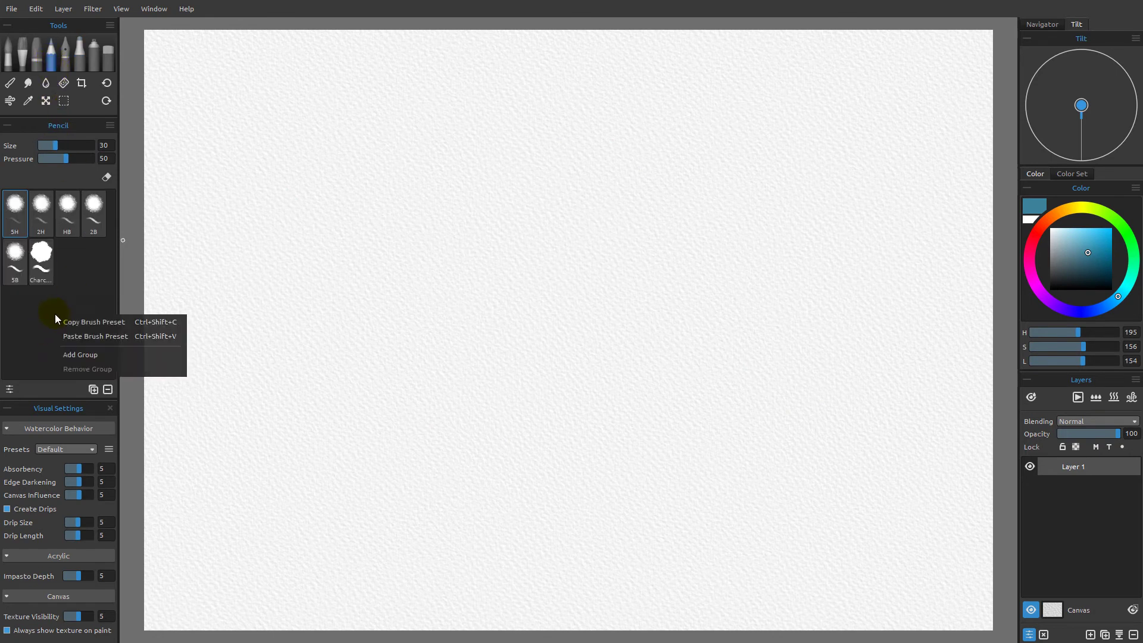
pyautogui.click(73, 336)
pyautogui.click(93, 56)
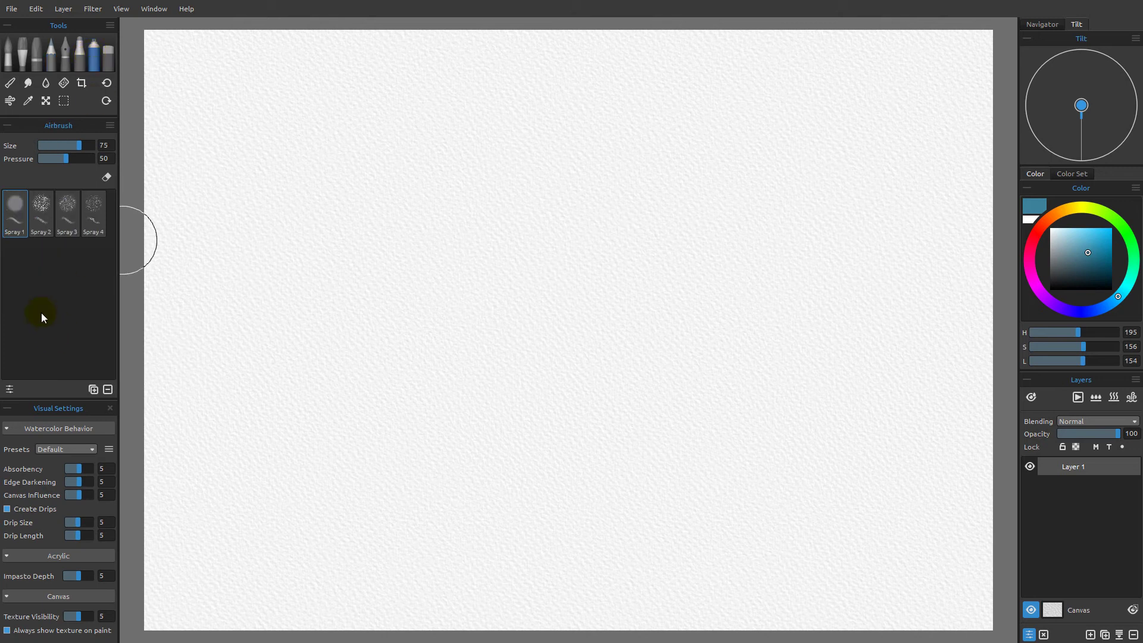
pyautogui.rightClick(42, 288)
pyautogui.click(66, 309)
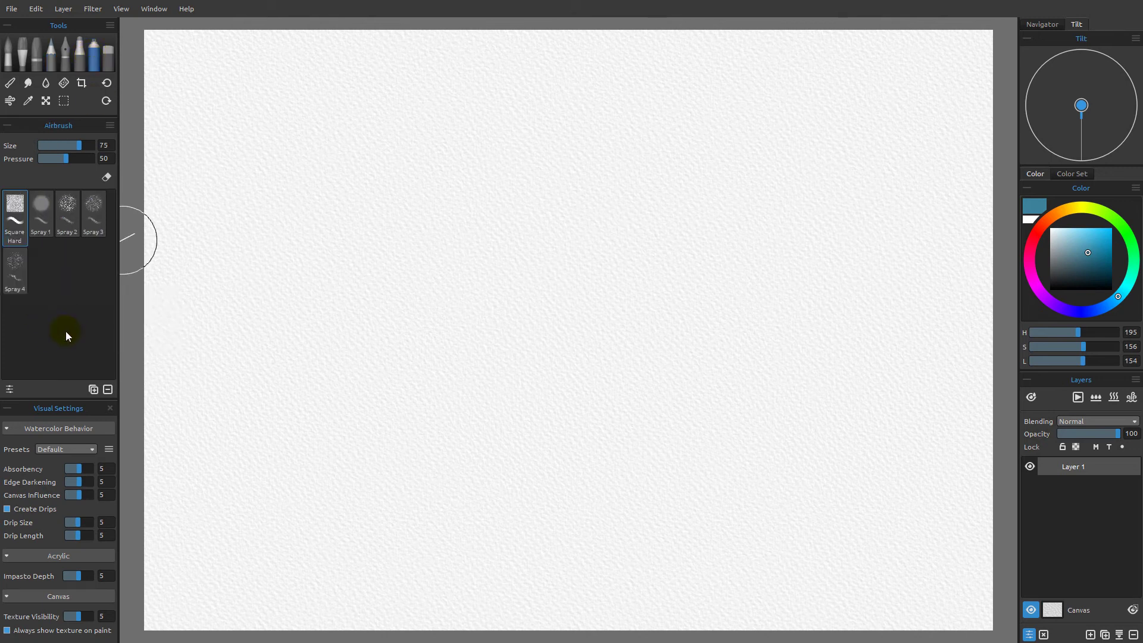
# Step: Set the Square Hard preset's size to 100 in Pencil, 45 in Marker and 33 in Airbrush
pyautogui.click(48, 59)
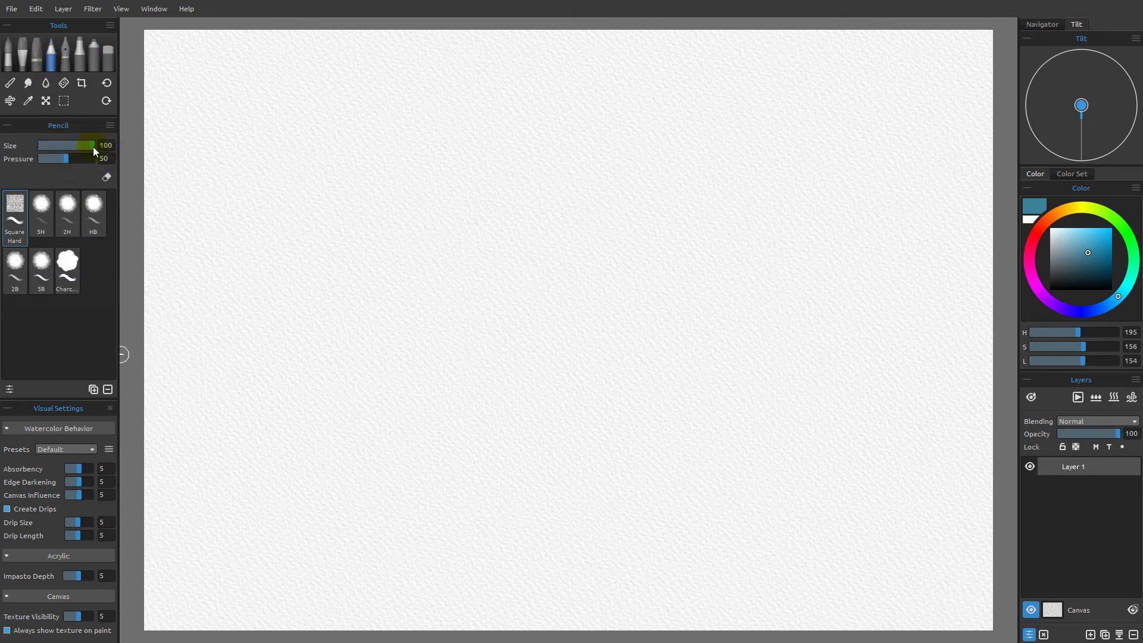
pyautogui.click(78, 53)
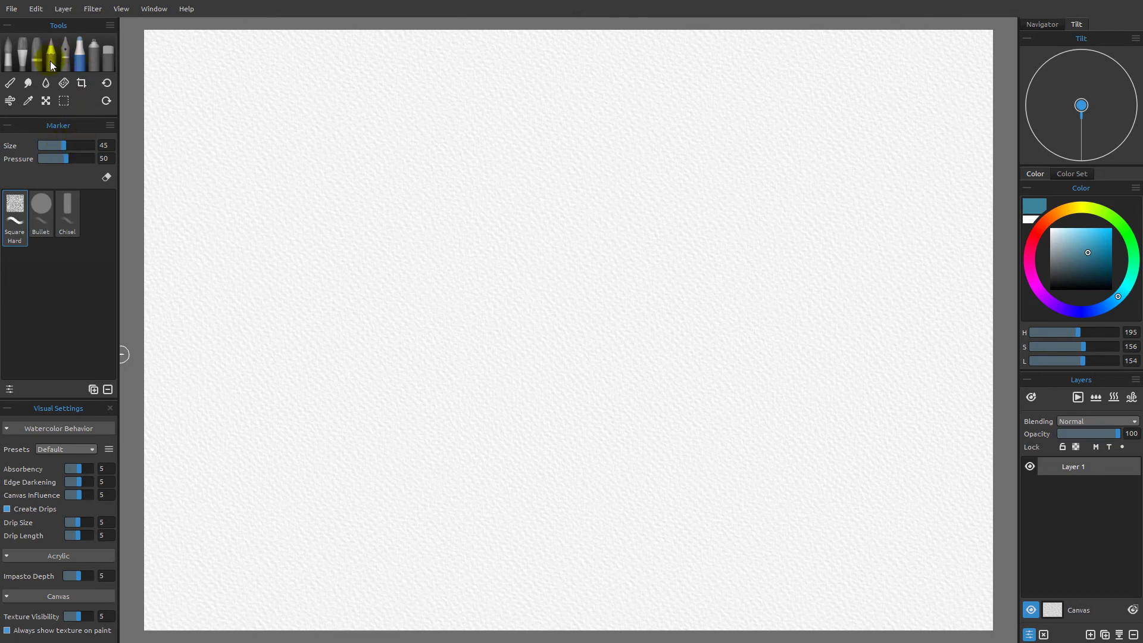
pyautogui.click(91, 57)
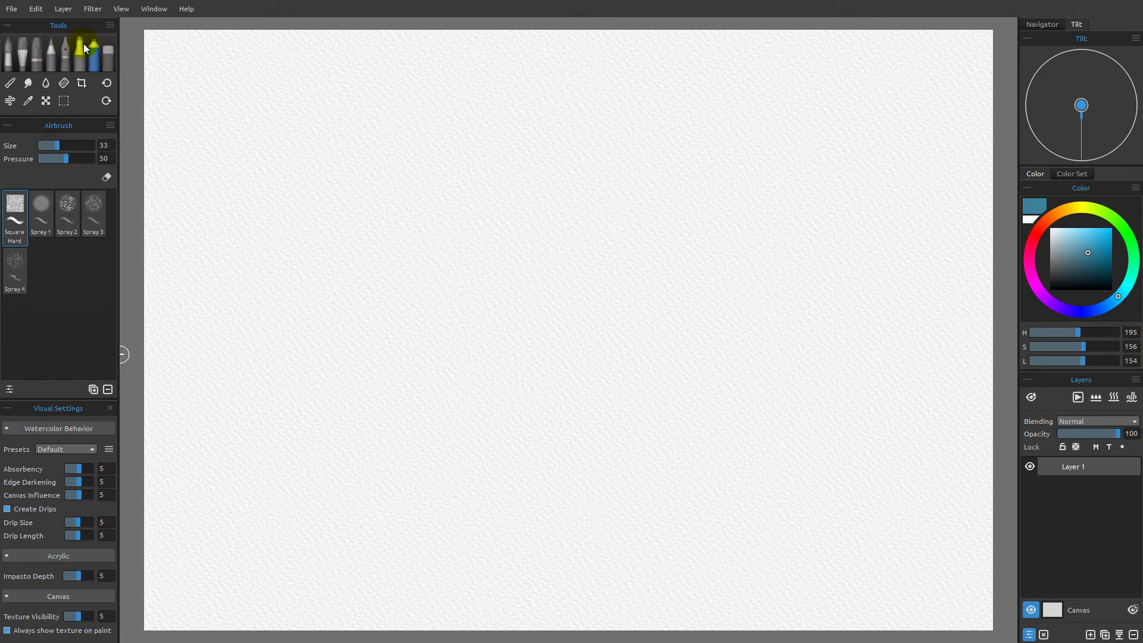
pyautogui.click(48, 56)
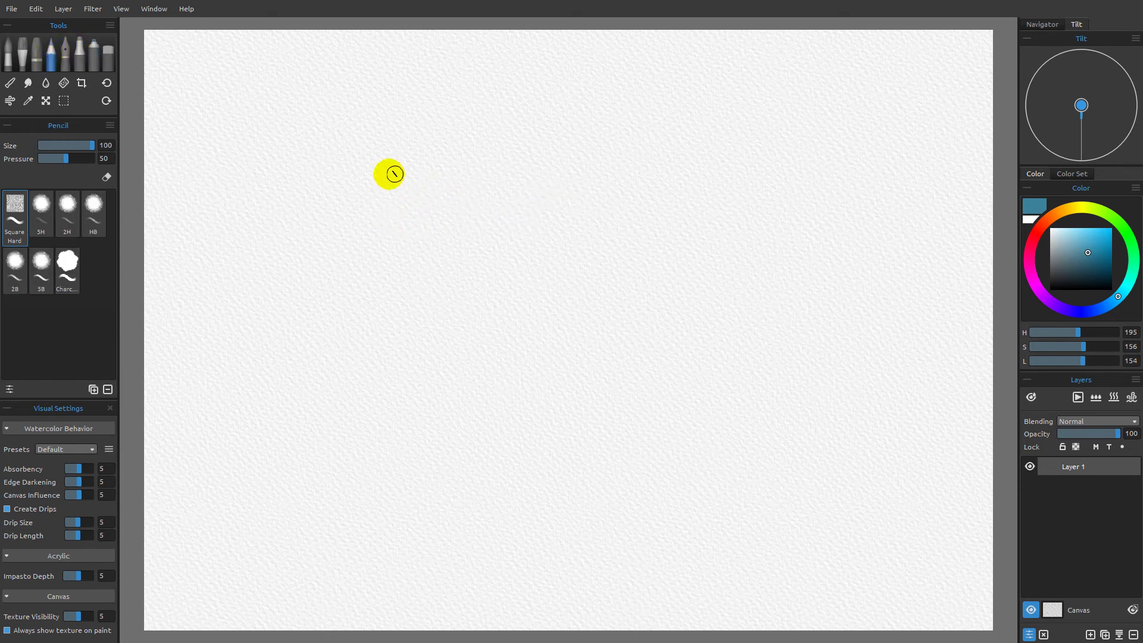
# Step: Scribble teal swatches side by side with the Square Hard preset of Pencil, Marker and Airbrush, and clear the layer
pyautogui.moveTo(388, 204)
pyautogui.mouseDown()
pyautogui.moveTo(377, 242)
pyautogui.moveTo(387, 273)
pyautogui.moveTo(459, 240)
pyautogui.moveTo(454, 285)
pyautogui.moveTo(577, 207)
pyautogui.moveTo(561, 252)
pyautogui.moveTo(615, 248)
pyautogui.moveTo(611, 232)
pyautogui.mouseUp()
pyautogui.click(76, 52)
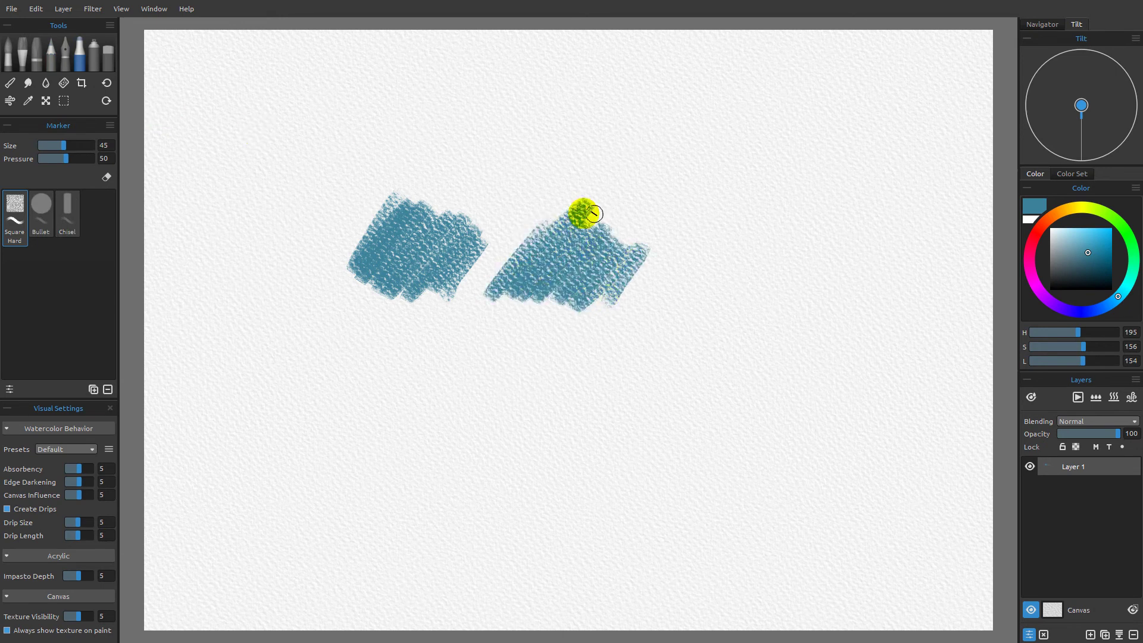
pyautogui.click(95, 57)
pyautogui.moveTo(702, 253)
pyautogui.mouseDown()
pyautogui.moveTo(731, 250)
pyautogui.moveTo(704, 284)
pyautogui.moveTo(776, 271)
pyautogui.moveTo(745, 311)
pyautogui.moveTo(823, 280)
pyautogui.mouseUp()
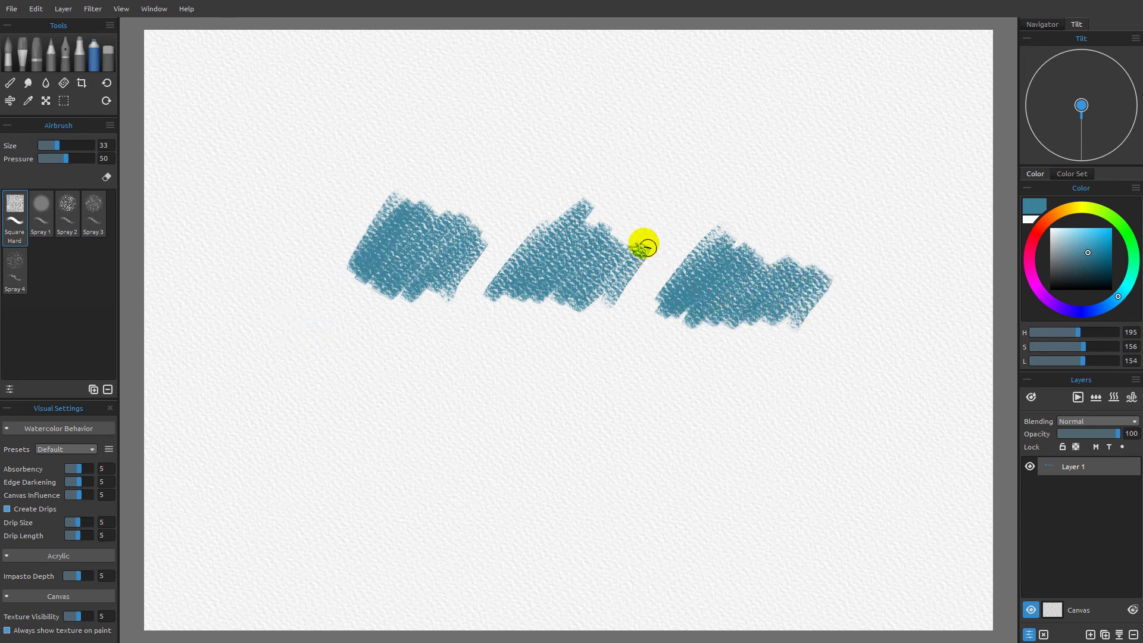
pyautogui.moveTo(393, 275)
pyautogui.mouseDown()
pyautogui.moveTo(562, 262)
pyautogui.moveTo(668, 348)
pyautogui.moveTo(710, 294)
pyautogui.moveTo(758, 328)
pyautogui.mouseUp()
pyautogui.click(1045, 635)
# Step: Reset the Pencil tool's properties
pyautogui.click(51, 60)
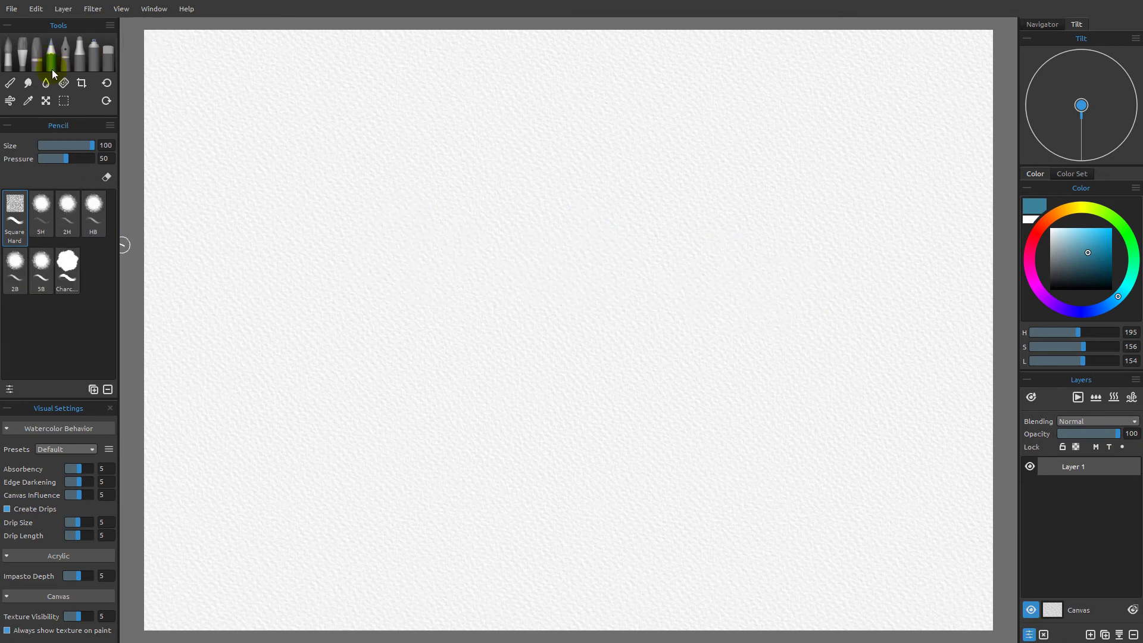
pyautogui.click(109, 126)
pyautogui.click(122, 155)
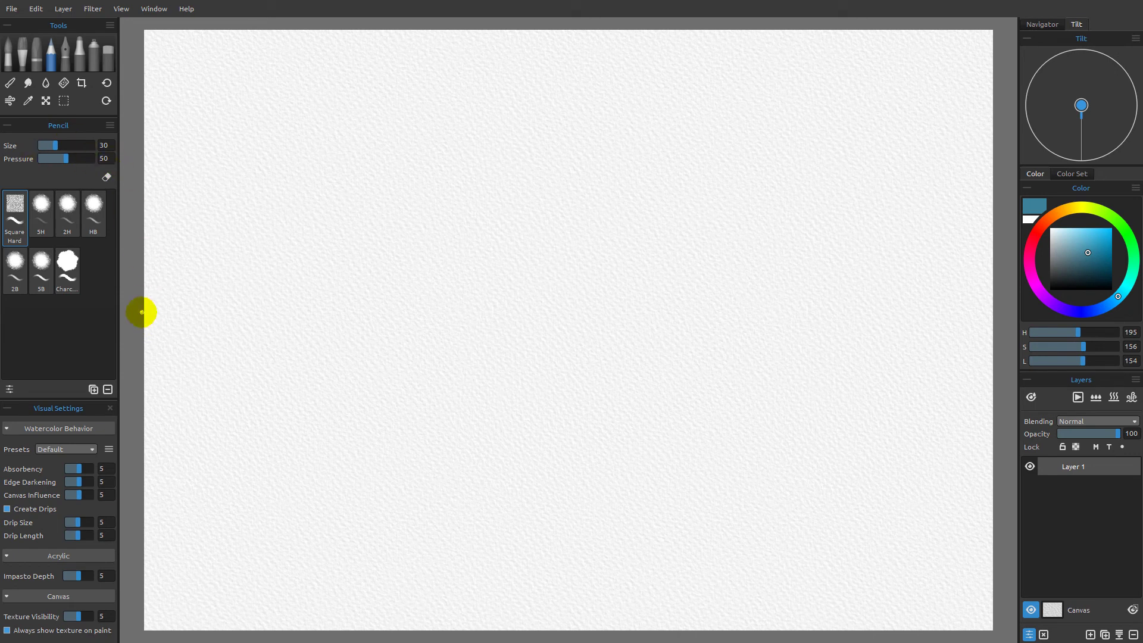
# Step: Set the colour to black and draw one long wavy line with the 2H pencil and another with the Charcoal preset
pyautogui.click(68, 211)
pyautogui.moveTo(1084, 265); pyautogui.dragTo(998, 298)
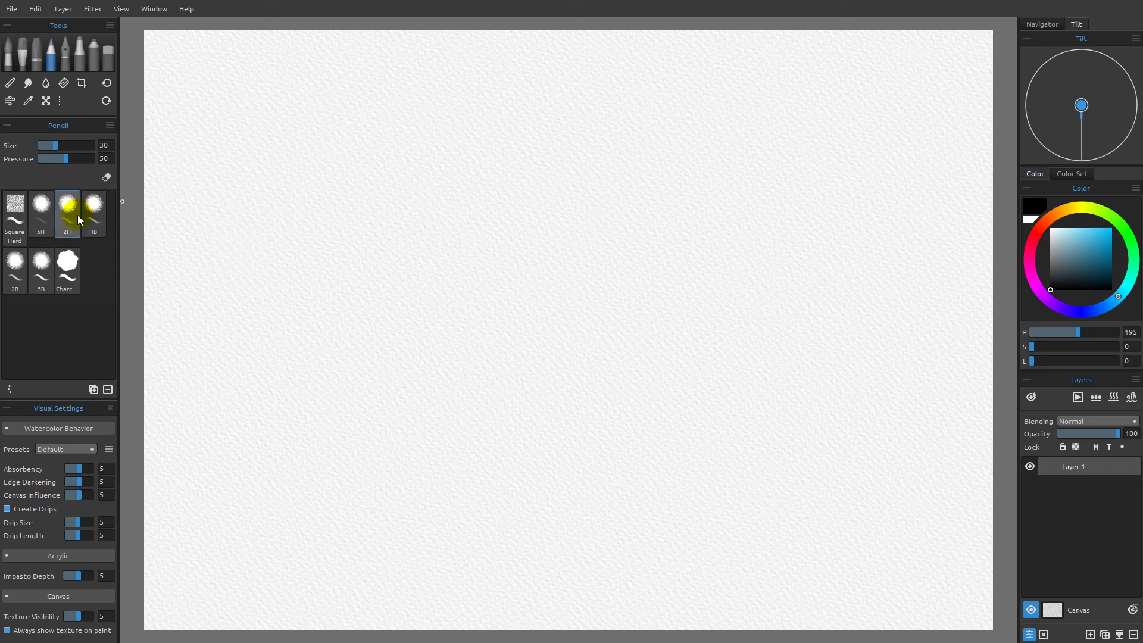
pyautogui.moveTo(283, 274)
pyautogui.mouseDown()
pyautogui.moveTo(366, 262)
pyautogui.moveTo(428, 304)
pyautogui.moveTo(517, 337)
pyautogui.moveTo(580, 258)
pyautogui.moveTo(755, 168)
pyautogui.moveTo(906, 176)
pyautogui.mouseUp()
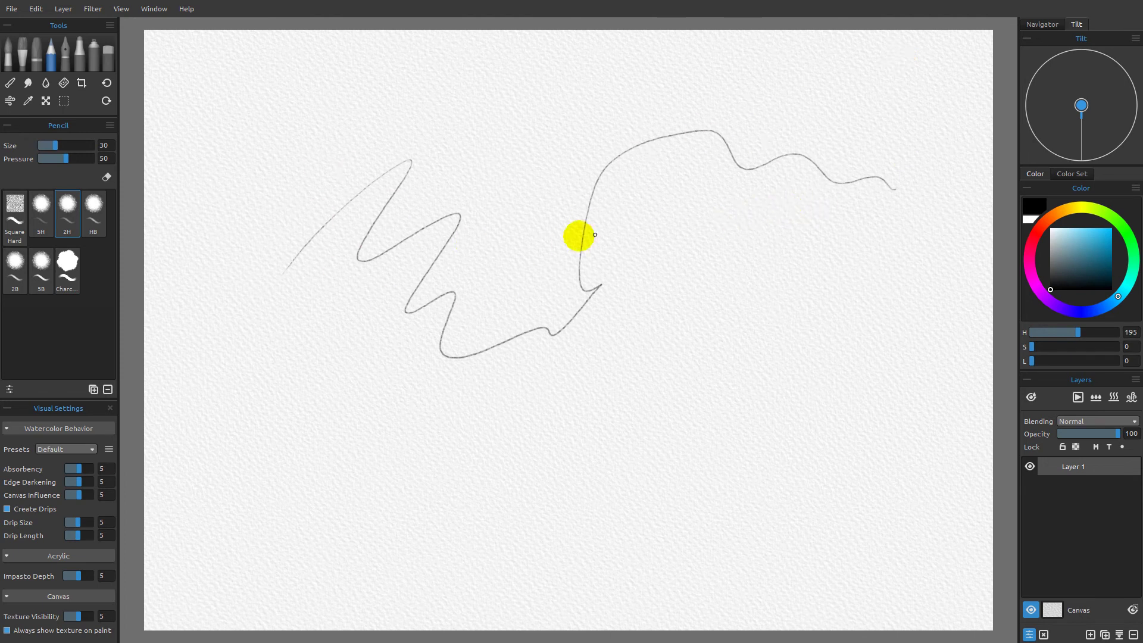
pyautogui.click(70, 287)
pyautogui.moveTo(603, 335)
pyautogui.mouseDown()
pyautogui.moveTo(689, 273)
pyautogui.moveTo(858, 330)
pyautogui.moveTo(582, 364)
pyautogui.moveTo(527, 410)
pyautogui.mouseUp()
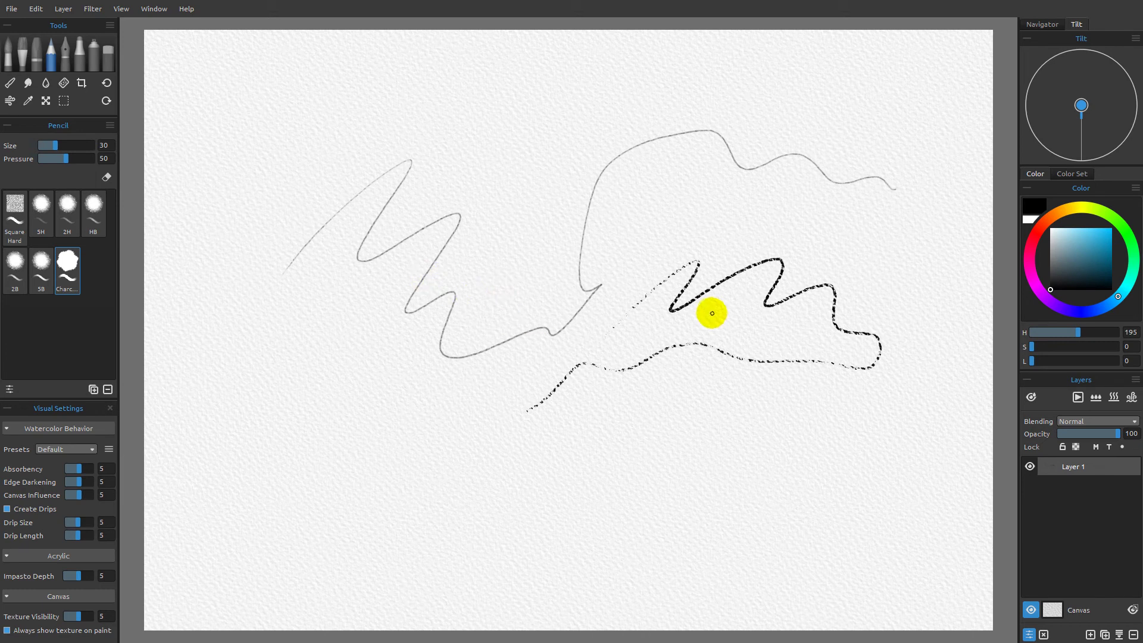
# Step: Reset the Marker tool's properties and scribble black test patches with the Chisel and Bullet presets
pyautogui.click(77, 55)
pyautogui.click(107, 123)
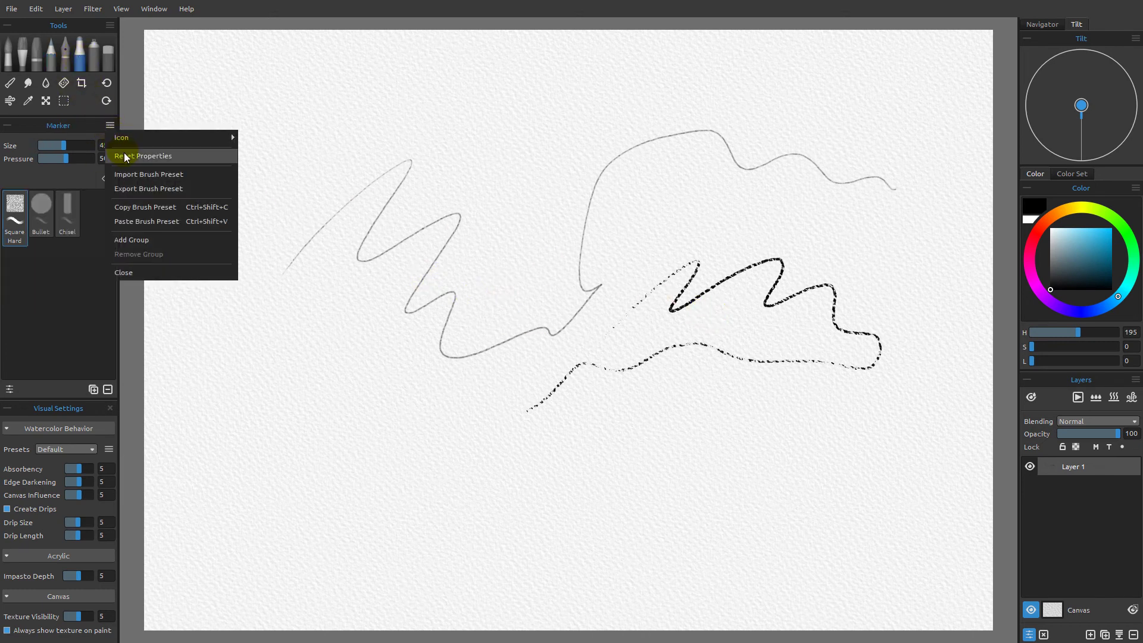
pyautogui.click(123, 152)
pyautogui.click(68, 212)
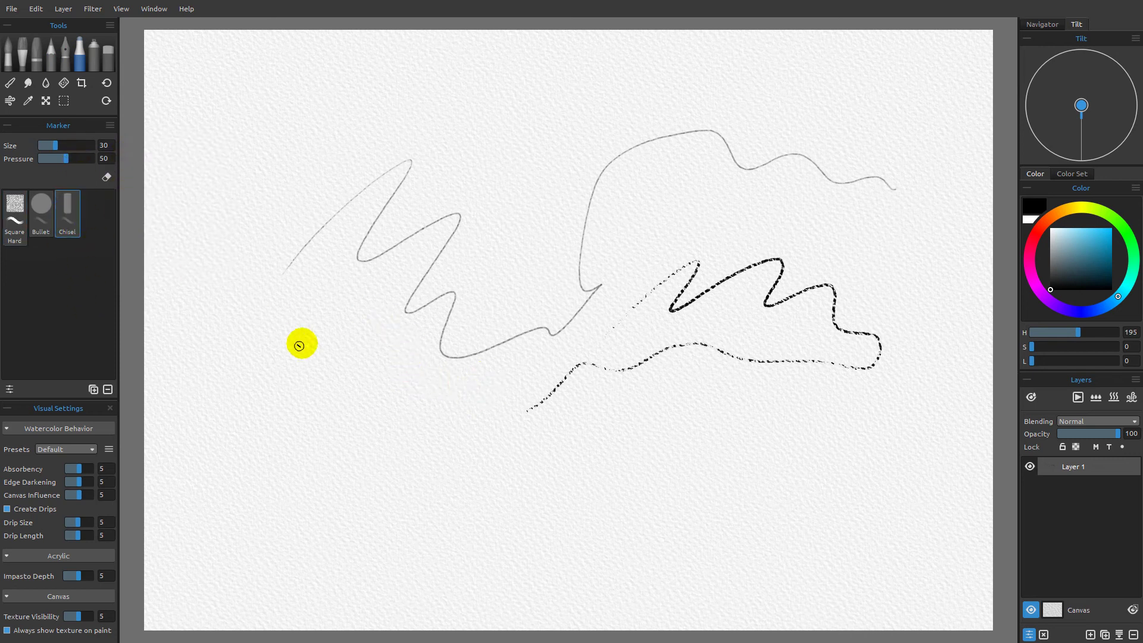
pyautogui.moveTo(353, 337)
pyautogui.mouseDown()
pyautogui.moveTo(304, 387)
pyautogui.moveTo(351, 359)
pyautogui.moveTo(311, 418)
pyautogui.moveTo(348, 409)
pyautogui.moveTo(395, 362)
pyautogui.moveTo(401, 403)
pyautogui.mouseUp()
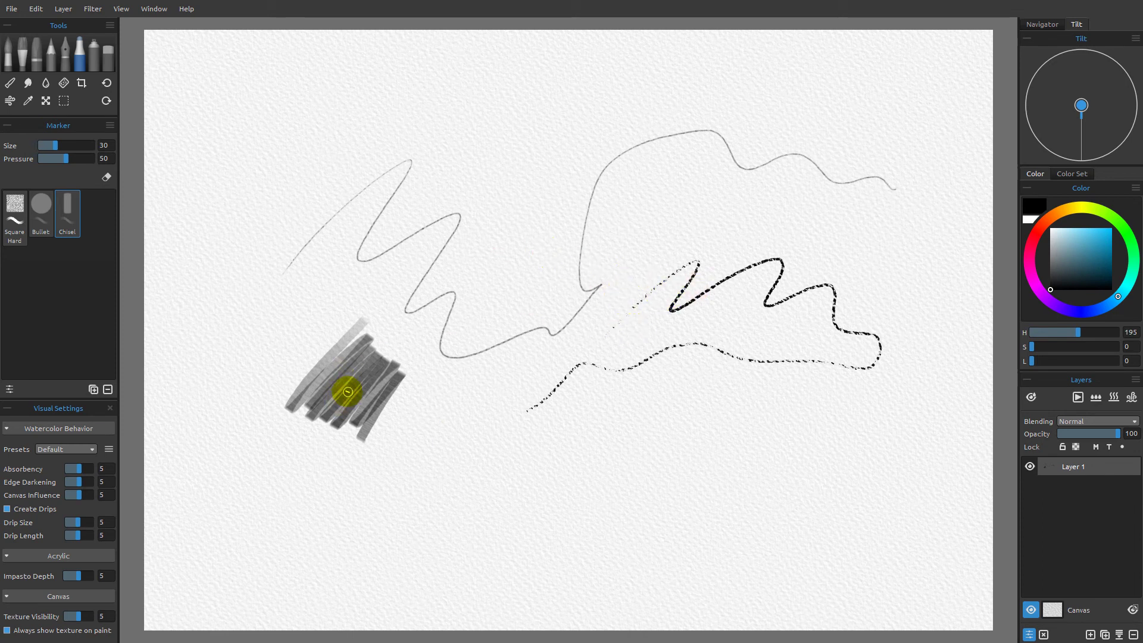
pyautogui.click(41, 212)
pyautogui.moveTo(296, 276)
pyautogui.mouseDown()
pyautogui.moveTo(273, 333)
pyautogui.moveTo(326, 286)
pyautogui.moveTo(334, 299)
pyautogui.moveTo(349, 293)
pyautogui.moveTo(327, 333)
pyautogui.mouseUp()
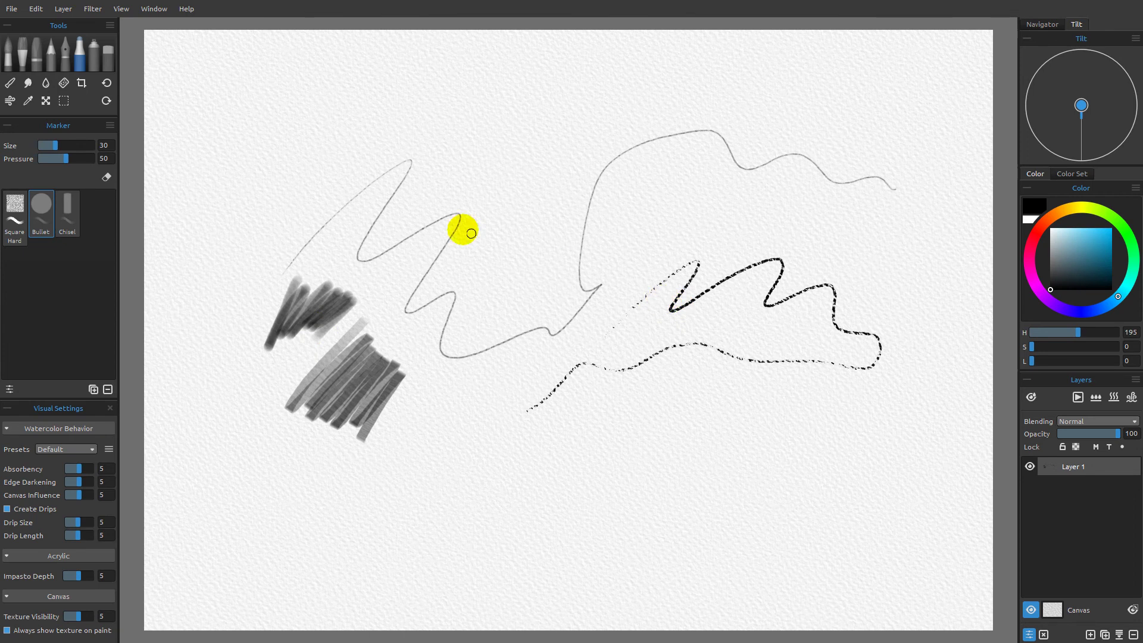
# Step: Scribble a separate black zigzag with each Airbrush preset, Spray 1 through Spray 4, at size 33
pyautogui.click(94, 52)
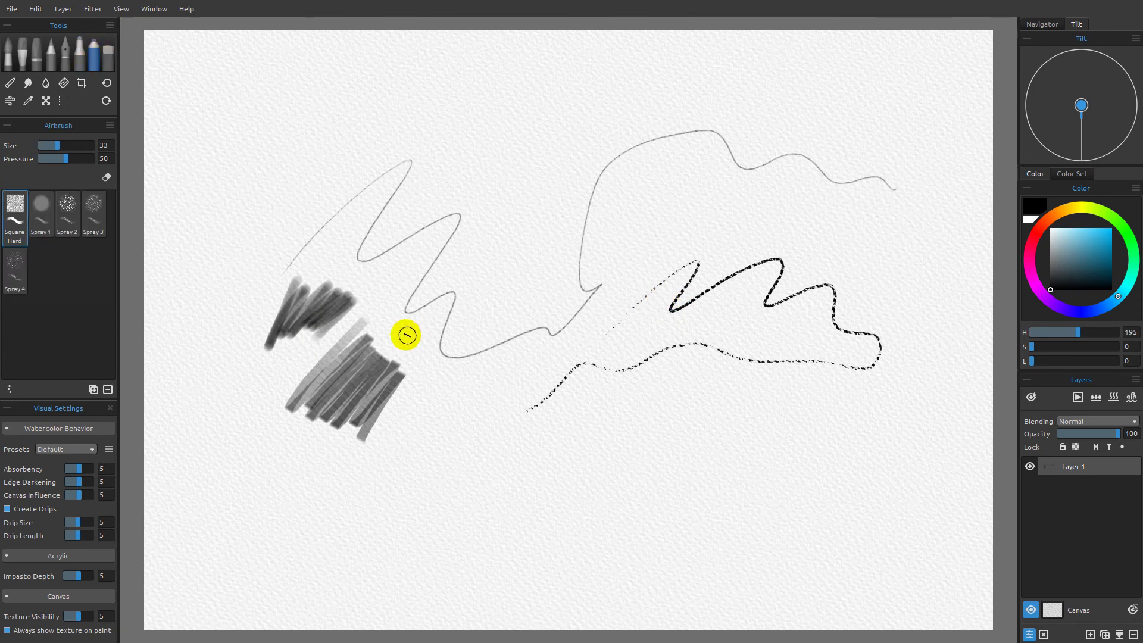
pyautogui.click(42, 212)
pyautogui.moveTo(462, 100)
pyautogui.mouseDown()
pyautogui.moveTo(538, 133)
pyautogui.moveTo(534, 183)
pyautogui.mouseUp()
pyautogui.click(67, 211)
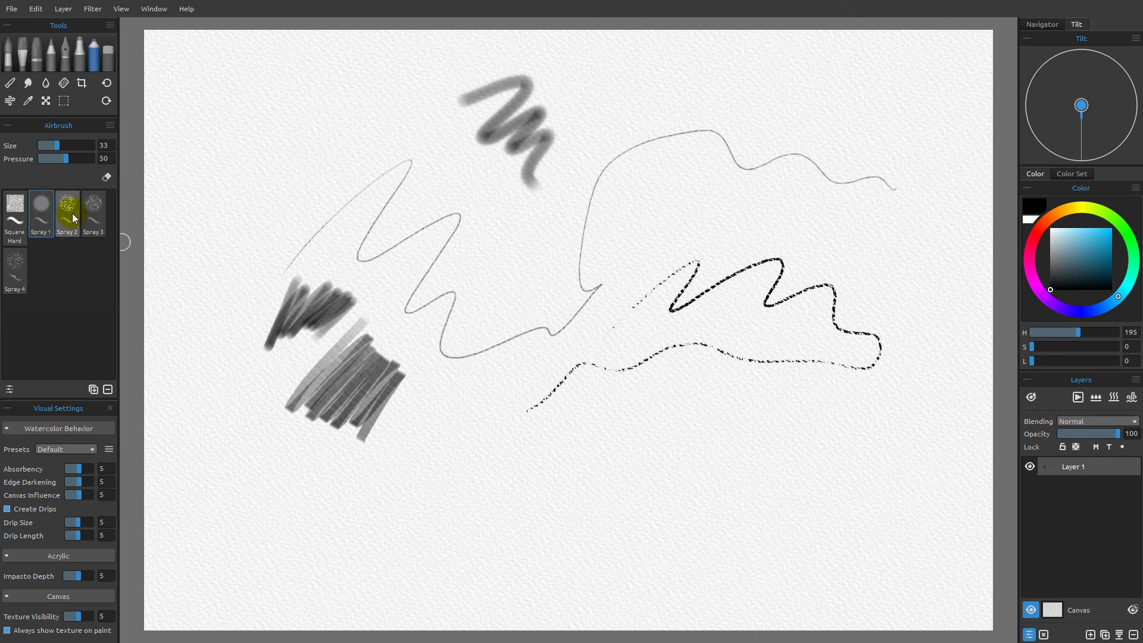
pyautogui.moveTo(331, 54)
pyautogui.mouseDown()
pyautogui.moveTo(281, 125)
pyautogui.moveTo(344, 156)
pyautogui.mouseUp()
pyautogui.click(98, 209)
pyautogui.moveTo(262, 158)
pyautogui.mouseDown()
pyautogui.moveTo(245, 222)
pyautogui.moveTo(279, 251)
pyautogui.mouseUp()
pyautogui.moveTo(199, 253)
pyautogui.mouseDown()
pyautogui.moveTo(186, 314)
pyautogui.moveTo(253, 294)
pyautogui.moveTo(255, 378)
pyautogui.mouseUp()
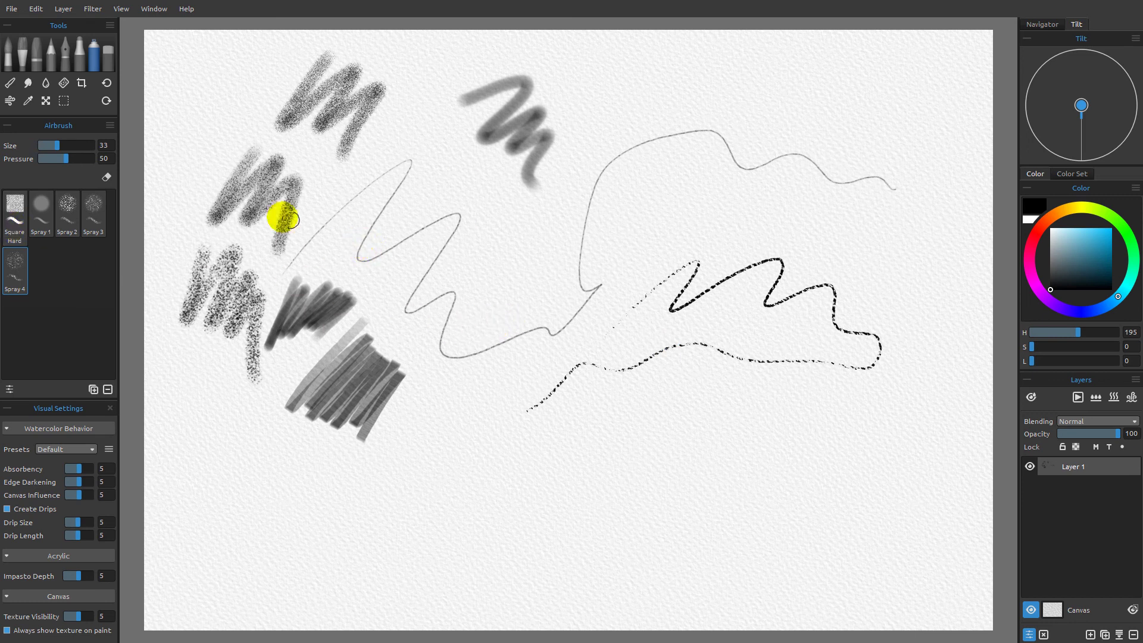
# Step: Look at the presets and sizes of the Pencil and Marker tools, ending back on the Airbrush
pyautogui.click(53, 55)
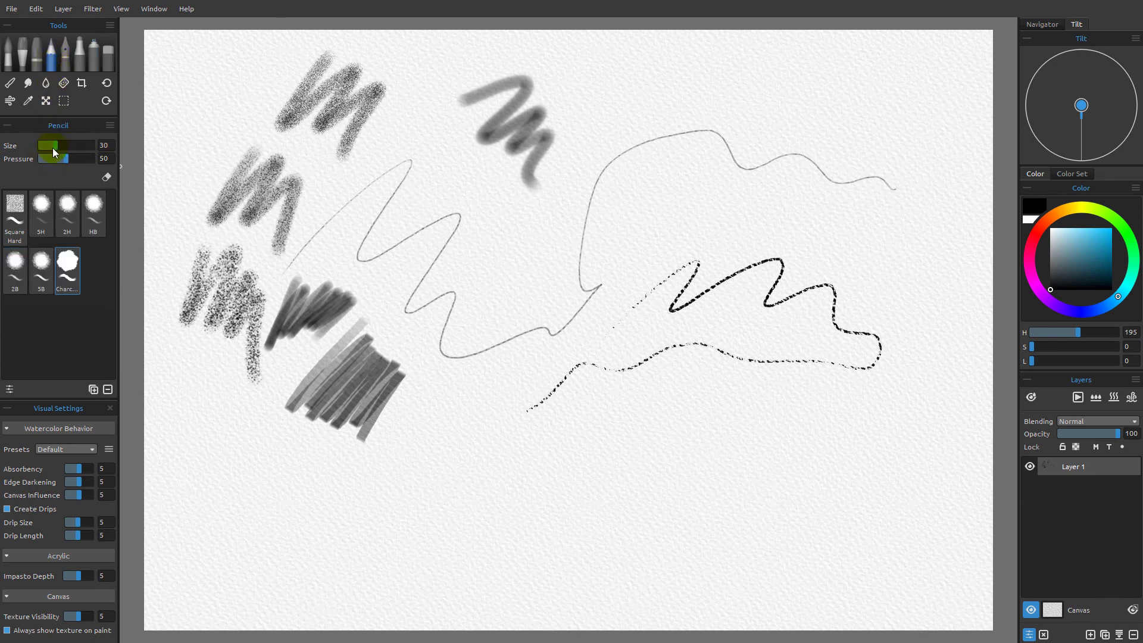
pyautogui.click(80, 54)
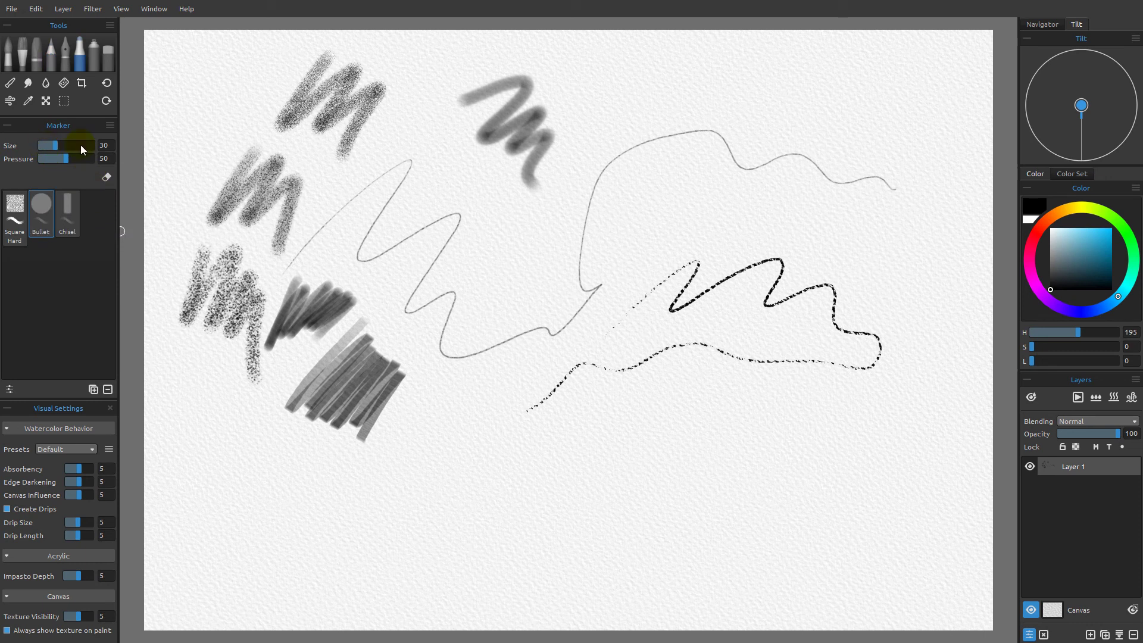
pyautogui.click(93, 55)
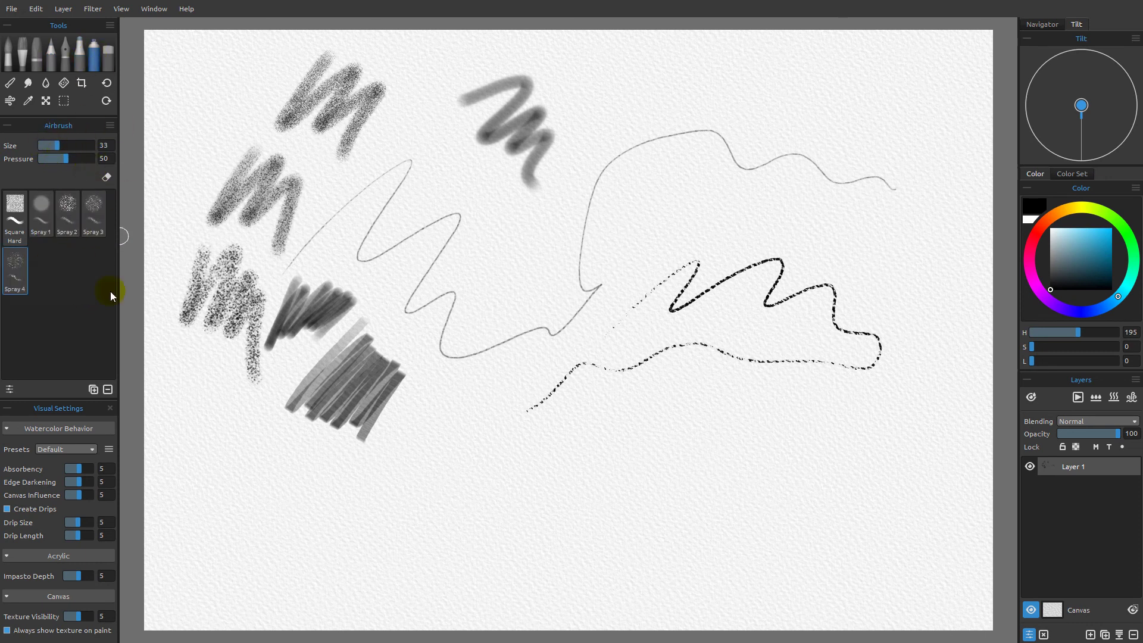
# Step: Set the Airbrush size to 75 and spray one broad black wavy stroke with Spray 4 below the marker patches
pyautogui.click(109, 127)
pyautogui.click(119, 156)
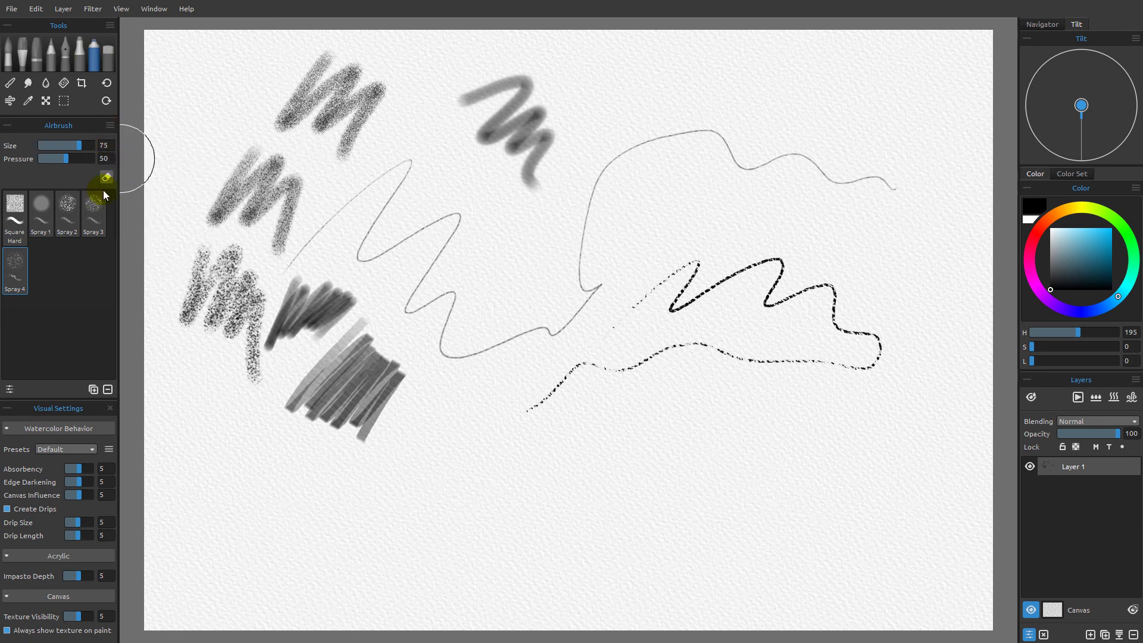
pyautogui.moveTo(258, 401)
pyautogui.mouseDown()
pyautogui.moveTo(370, 520)
pyautogui.moveTo(560, 566)
pyautogui.mouseUp()
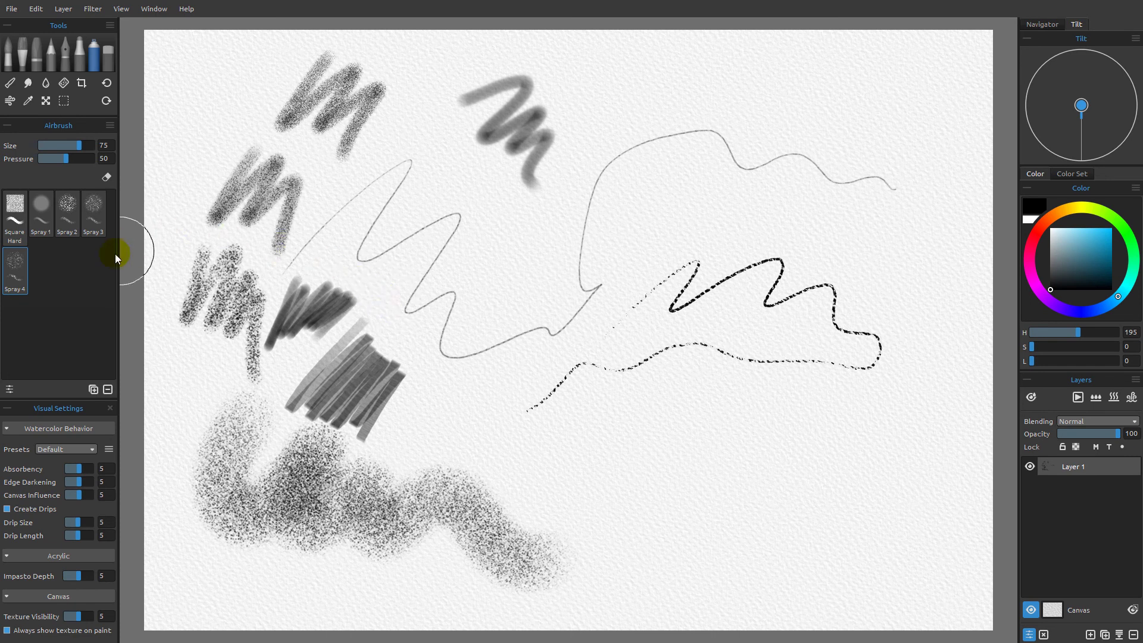
# Step: Open the Brush Creator and compare the shape, grain, pressure and opacity settings of Spray 4, Spray 2 and Spray 1
pyautogui.click(9, 389)
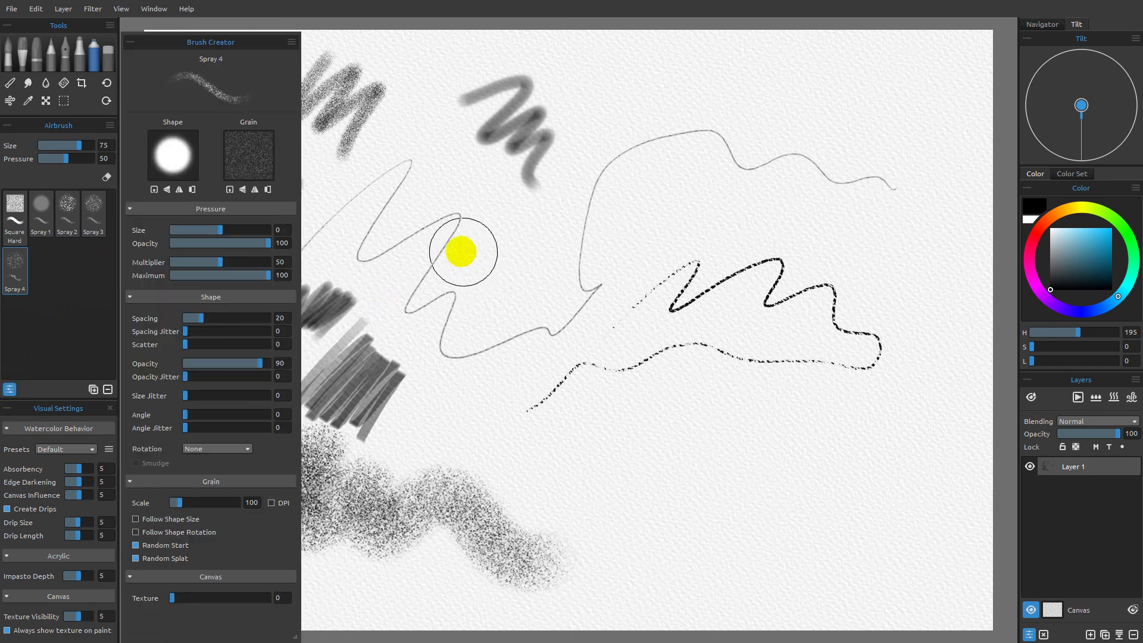
pyautogui.moveTo(215, 40); pyautogui.dragTo(222, 27)
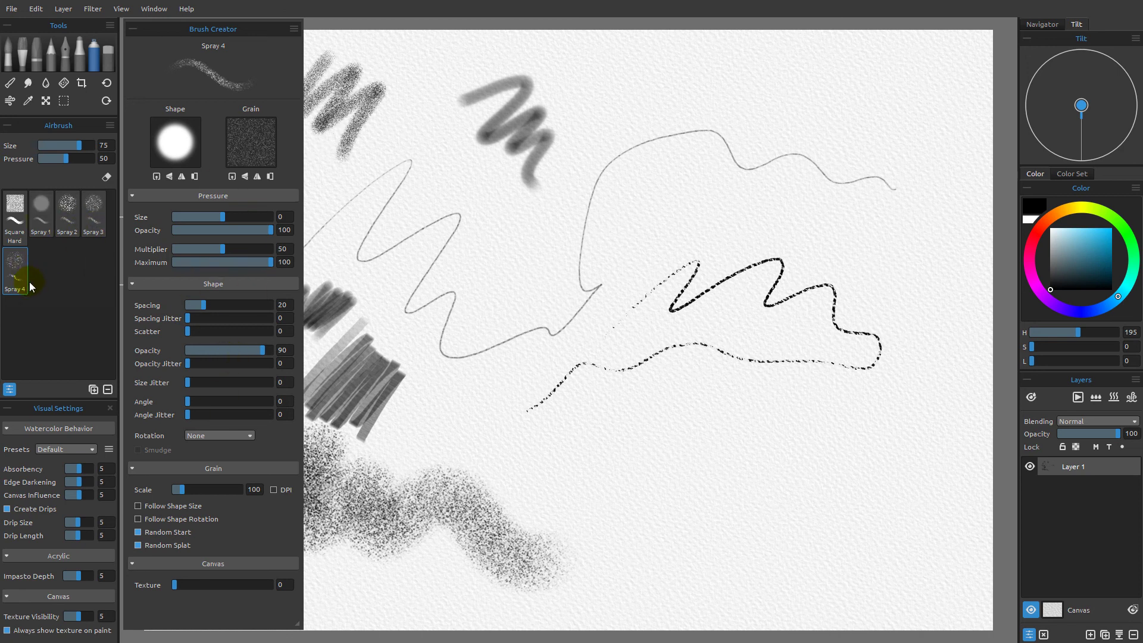
pyautogui.click(66, 221)
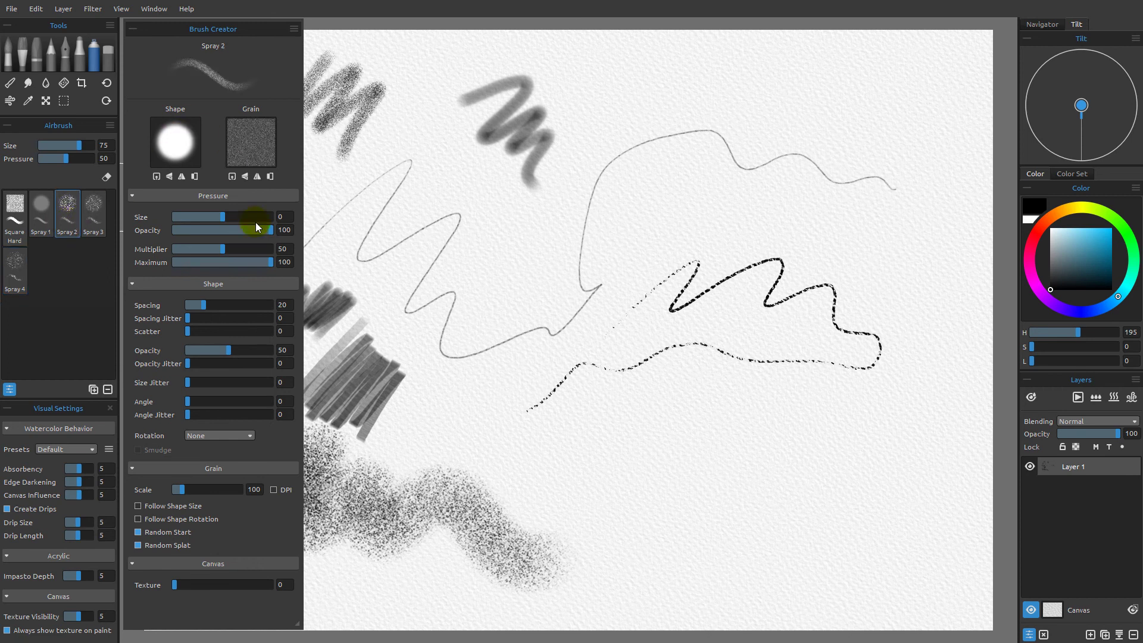
pyautogui.click(41, 214)
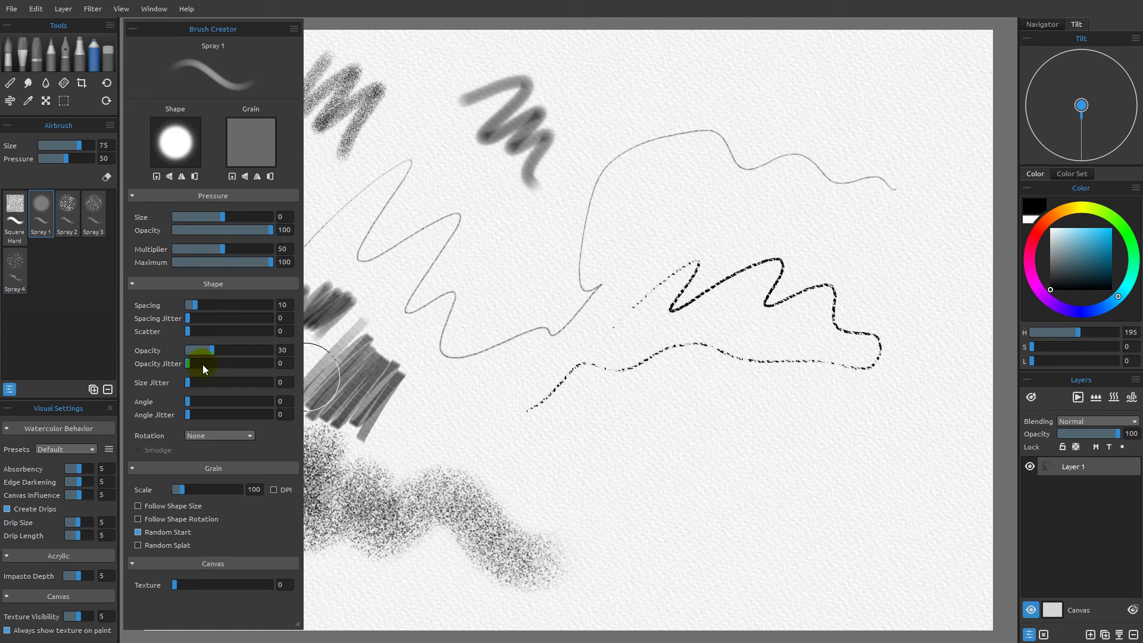
pyautogui.click(10, 81)
pyautogui.click(319, 348)
pyautogui.click(246, 283)
pyautogui.click(44, 221)
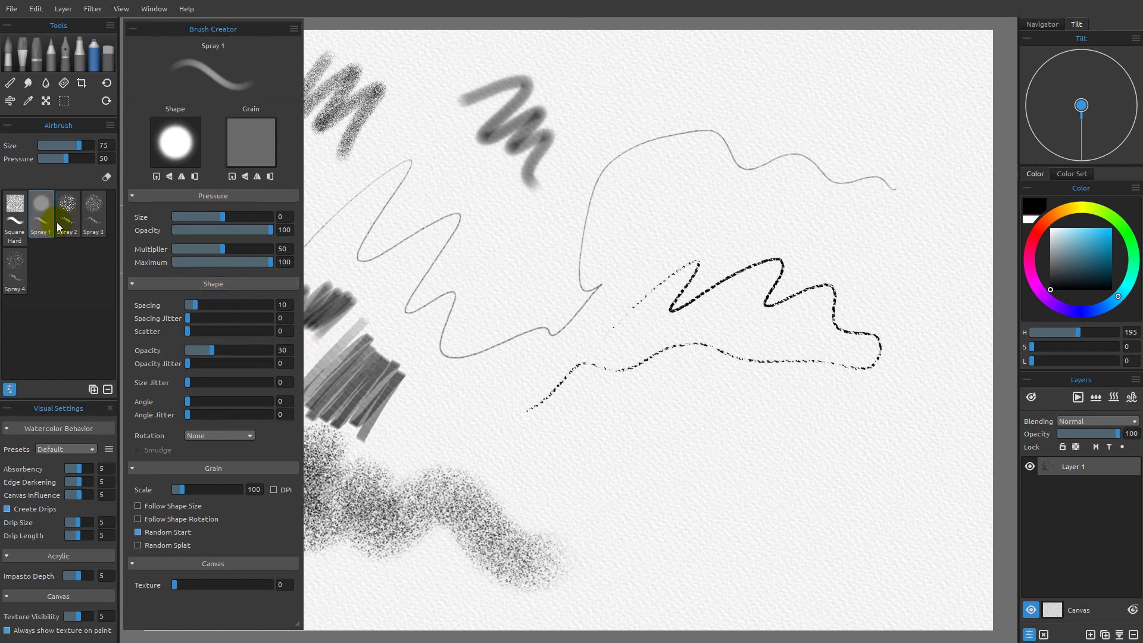
pyautogui.click(112, 165)
pyautogui.moveTo(334, 257); pyautogui.dragTo(66, 384)
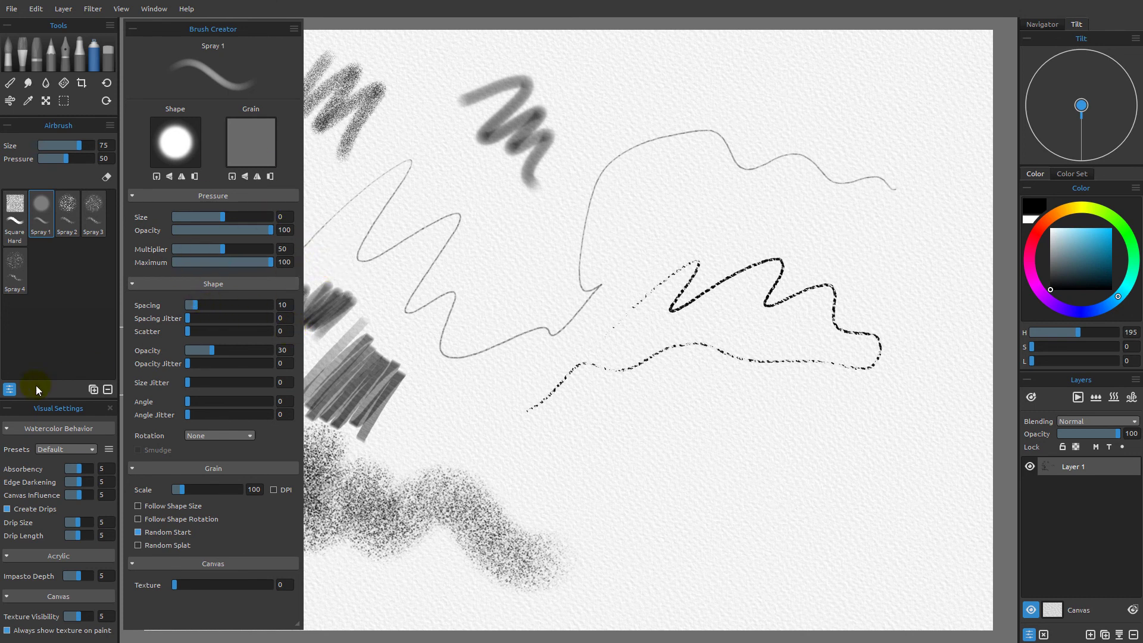
# Step: Close the Brush Creator and clear all test strokes from Layer 1
pyautogui.click(10, 389)
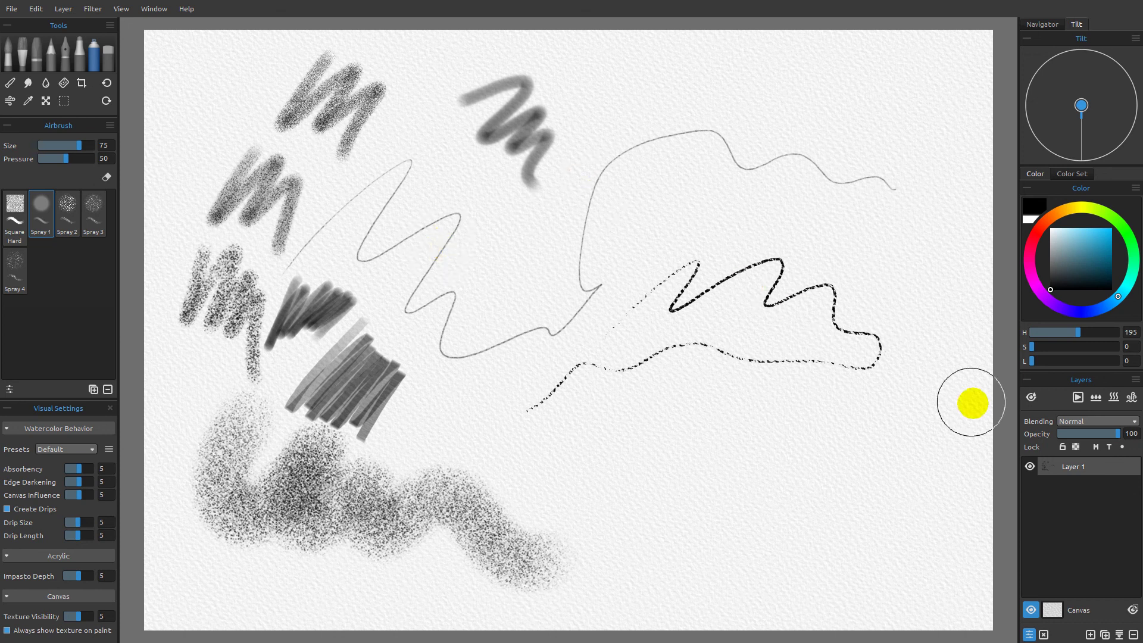
pyautogui.click(1044, 636)
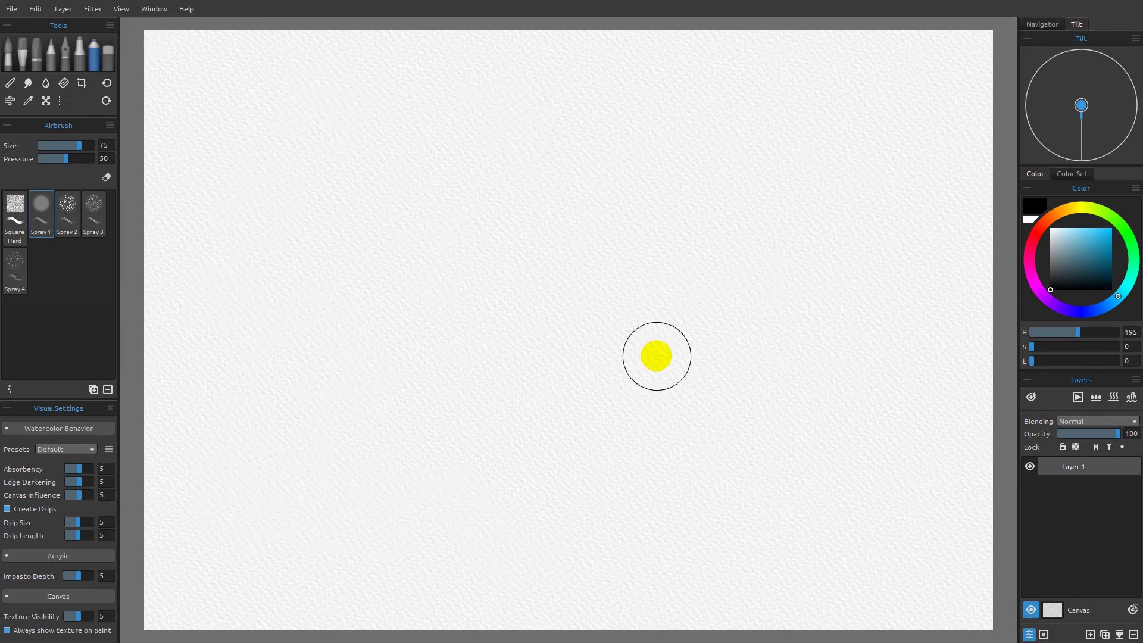